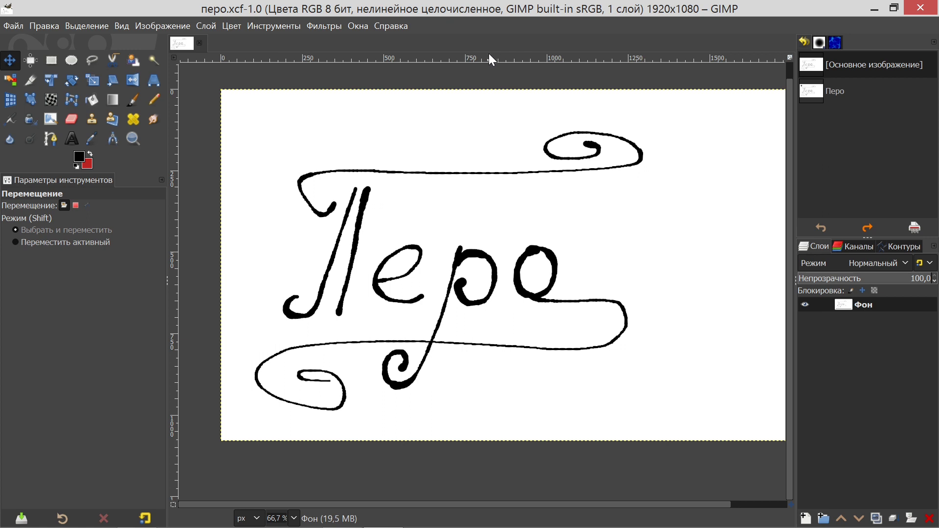
Activate the Ink tool and reset its options to defaults, giving size 16.
{"action": "left_click", "coordinate": [272, 26]}
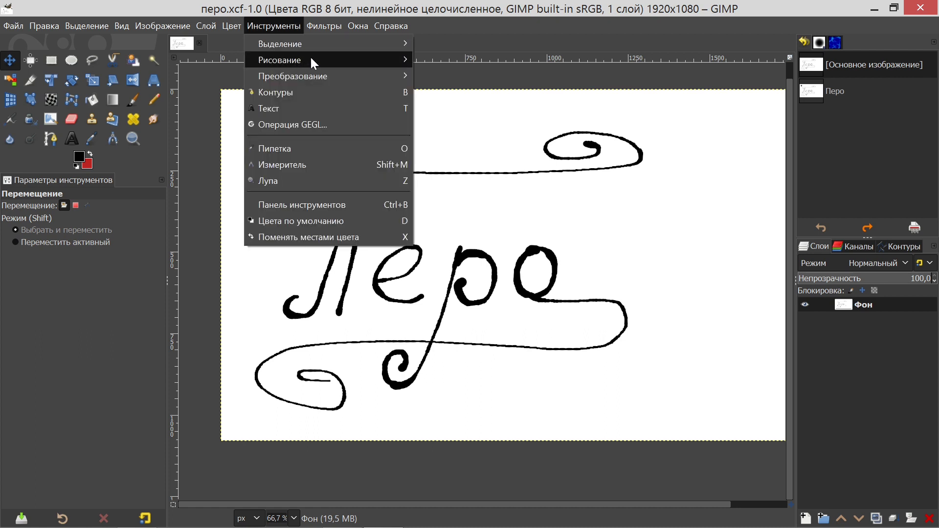
{"action": "mouse_move", "coordinate": [328, 59]}
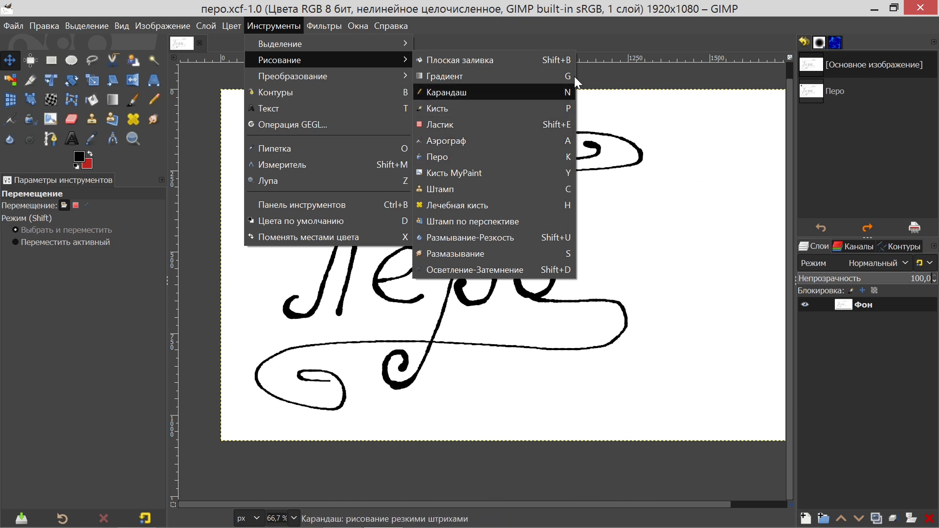
{"action": "left_click", "coordinate": [627, 34]}
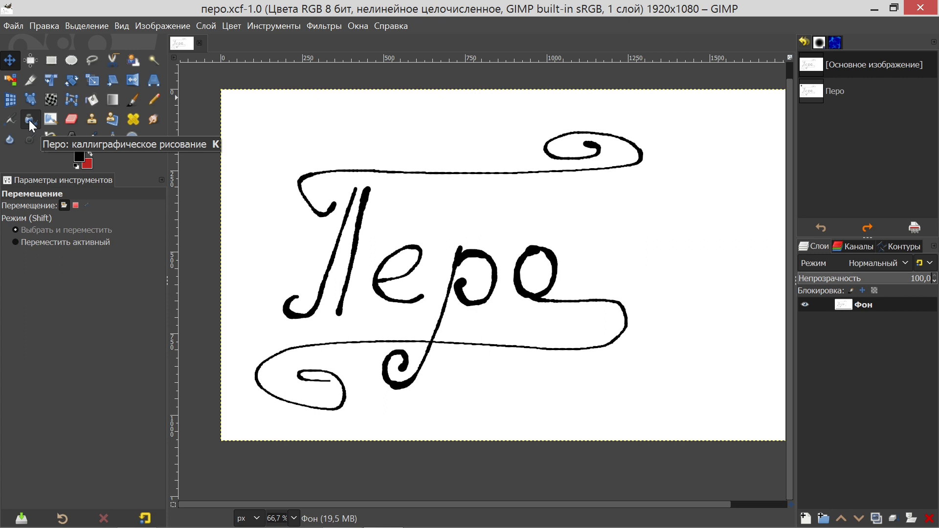
{"action": "left_click", "coordinate": [30, 122]}
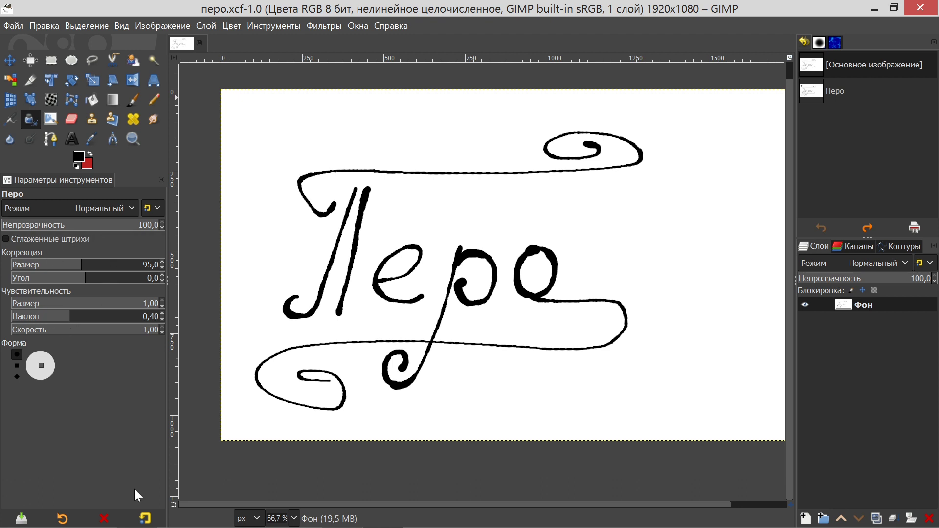
{"action": "left_click", "coordinate": [144, 520]}
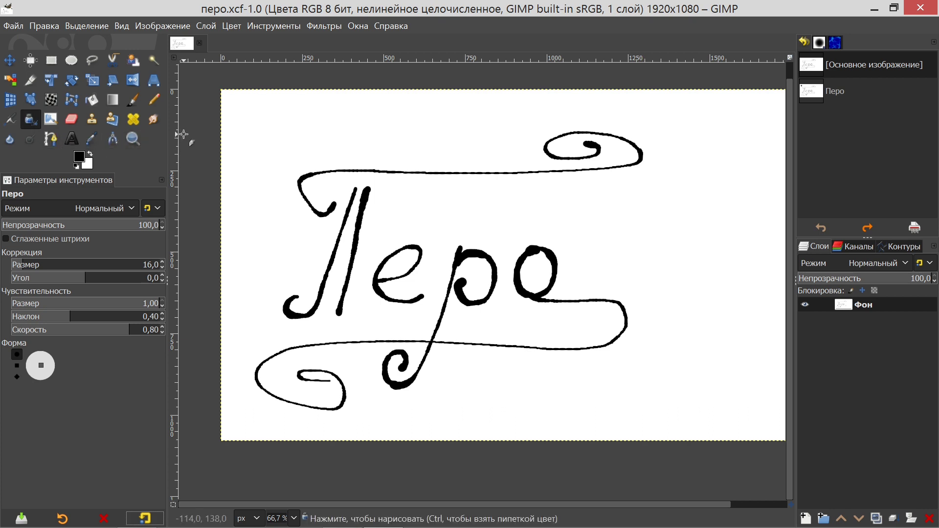
Switch to the Paintbrush with the 2. Hardness 075 brush tip still selected.
{"action": "left_click", "coordinate": [133, 101]}
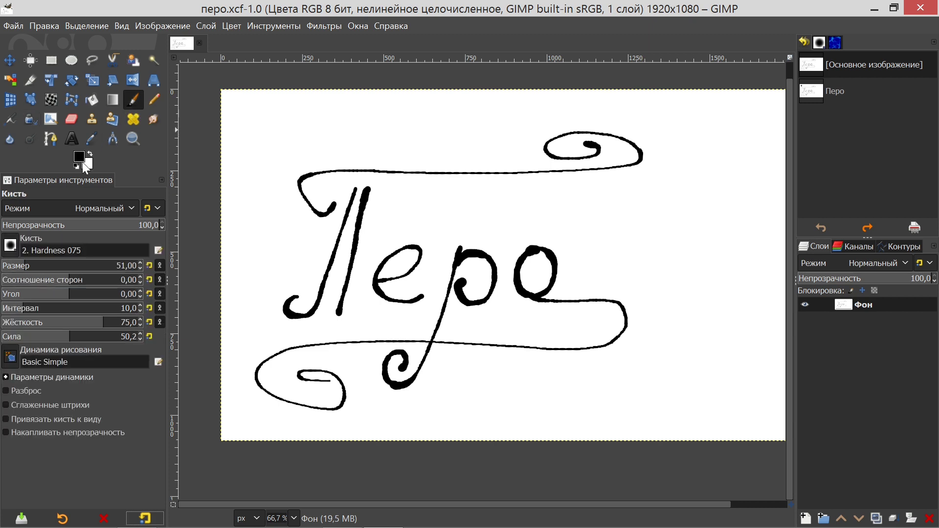
{"action": "left_click", "coordinate": [10, 246]}
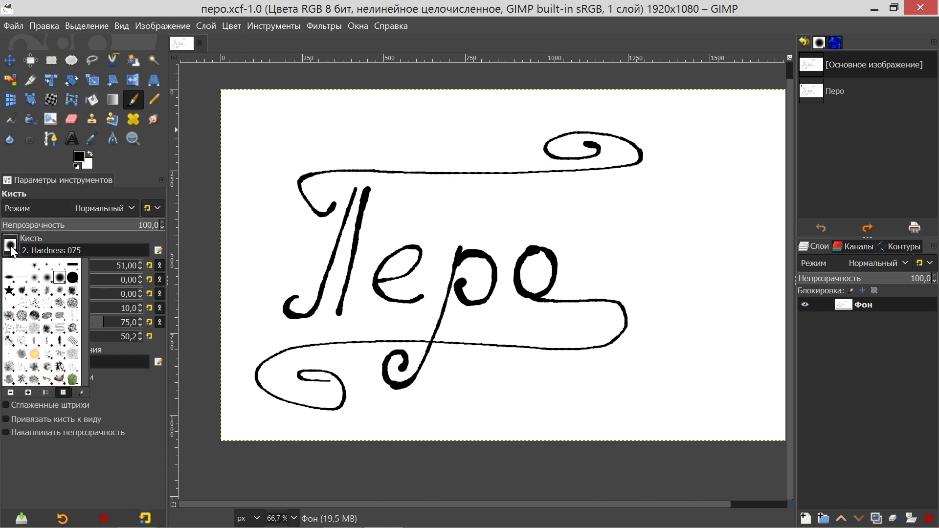
{"action": "left_click", "coordinate": [51, 237]}
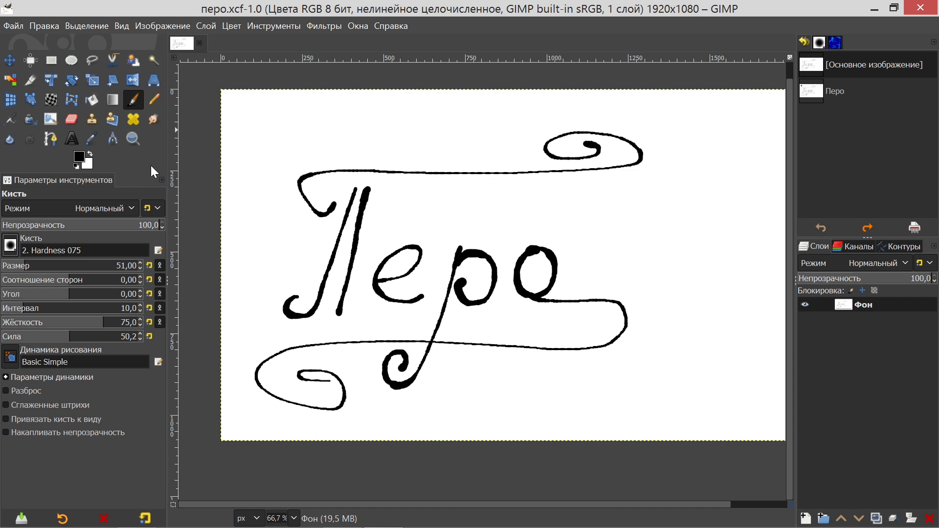
{"action": "left_click", "coordinate": [10, 246]}
{"action": "left_click", "coordinate": [68, 237]}
Reactivate the Ink tool with its size 16 settings.
{"action": "left_click", "coordinate": [29, 120]}
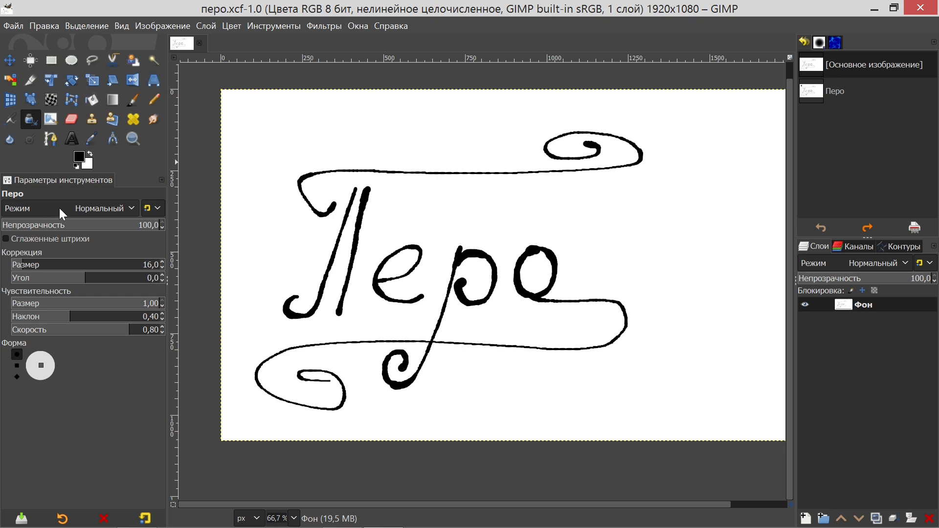
{"action": "left_click", "coordinate": [100, 210]}
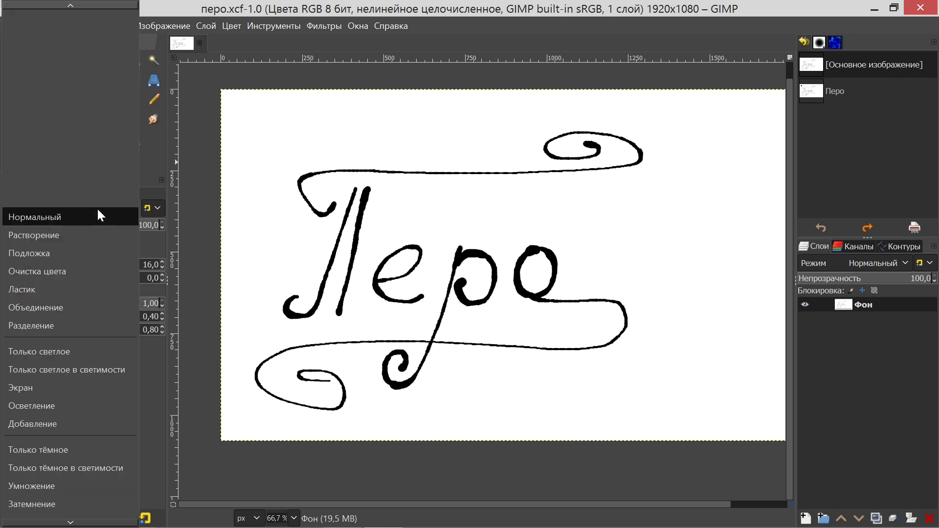
{"action": "left_click", "coordinate": [147, 169]}
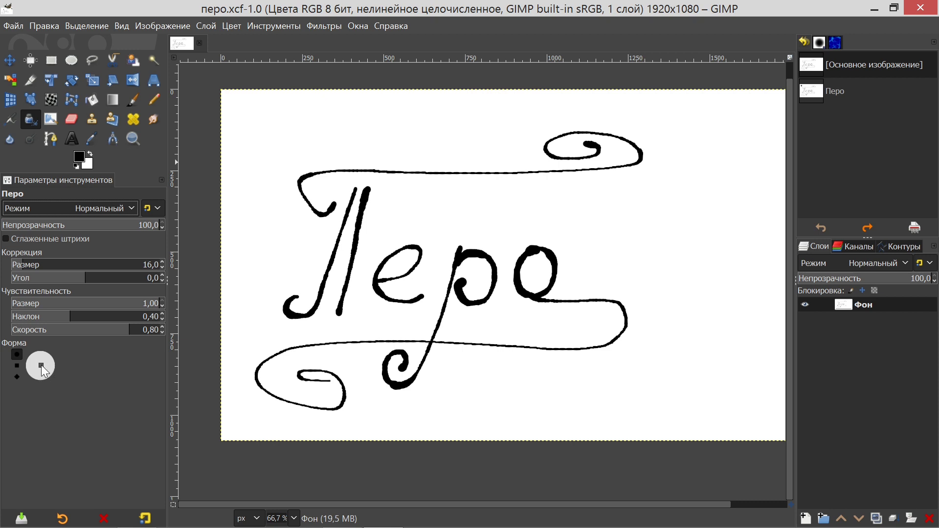
Reset the Ink options after tilting the nib, restoring the plain round shape.
{"action": "left_click_drag", "start_coordinate": [42, 365], "coordinate": [42, 364]}
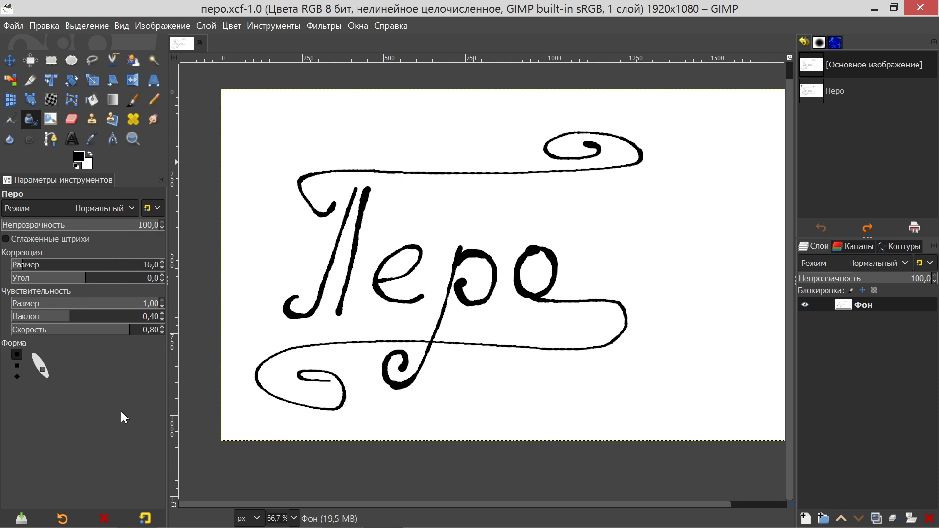
{"action": "left_click", "coordinate": [145, 518]}
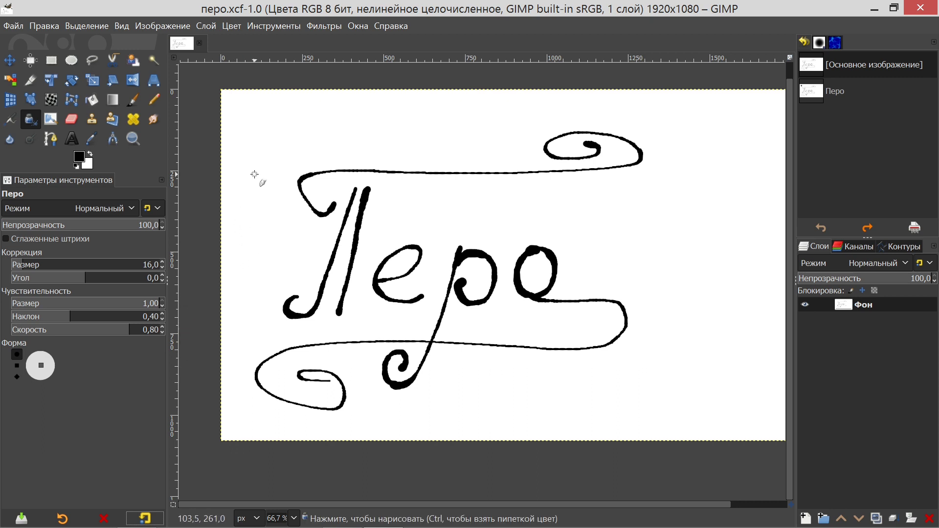
{"action": "left_click", "coordinate": [13, 27]}
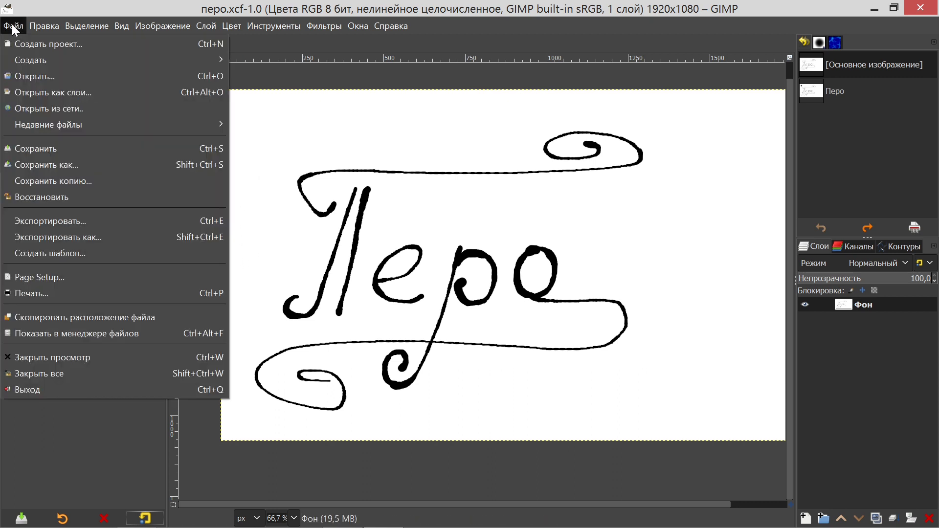
Create a new 1920×1080 image with background-colour (white) fill.
{"action": "left_click", "coordinate": [31, 43]}
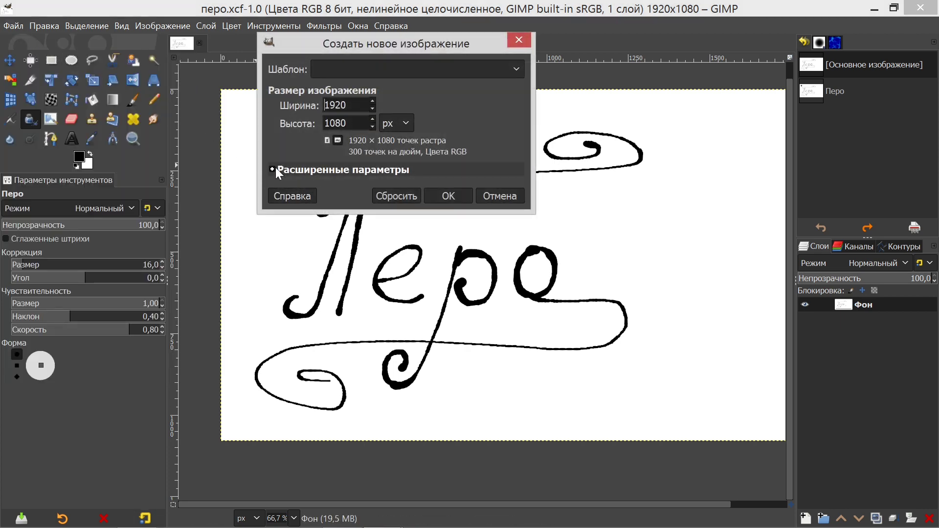
{"action": "left_click", "coordinate": [272, 169]}
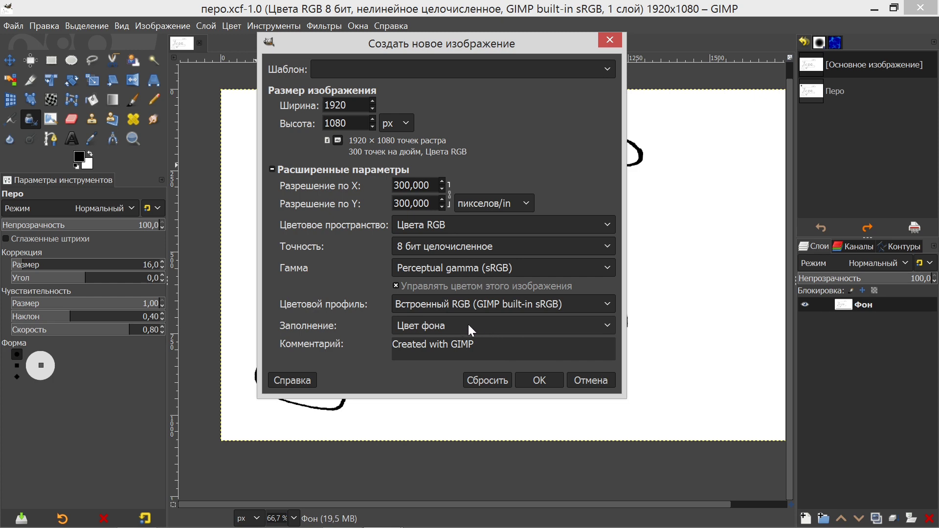
{"action": "left_click", "coordinate": [540, 380]}
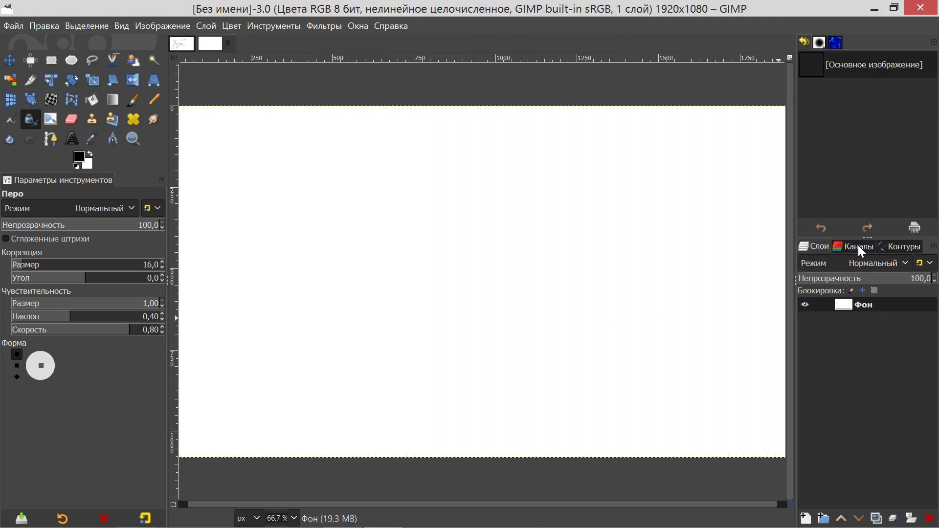
{"action": "left_click", "coordinate": [858, 245]}
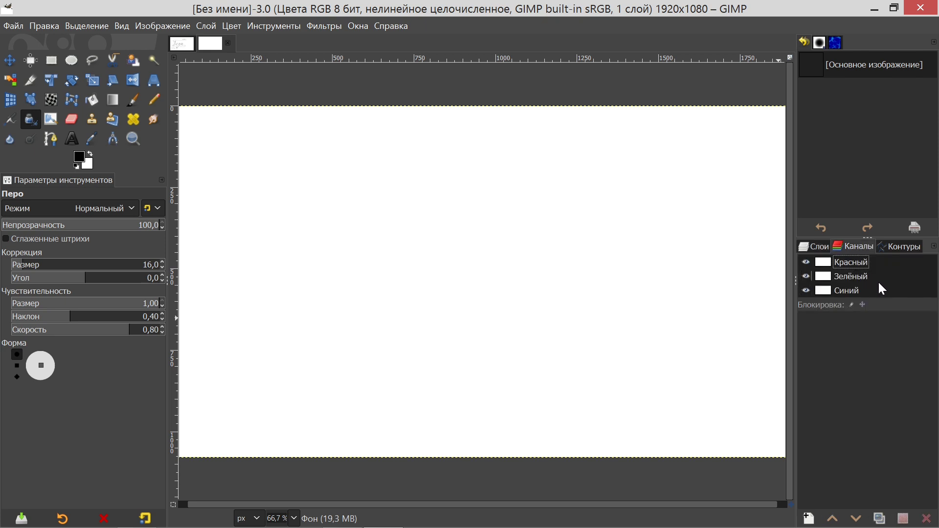
{"action": "left_click", "coordinate": [818, 245]}
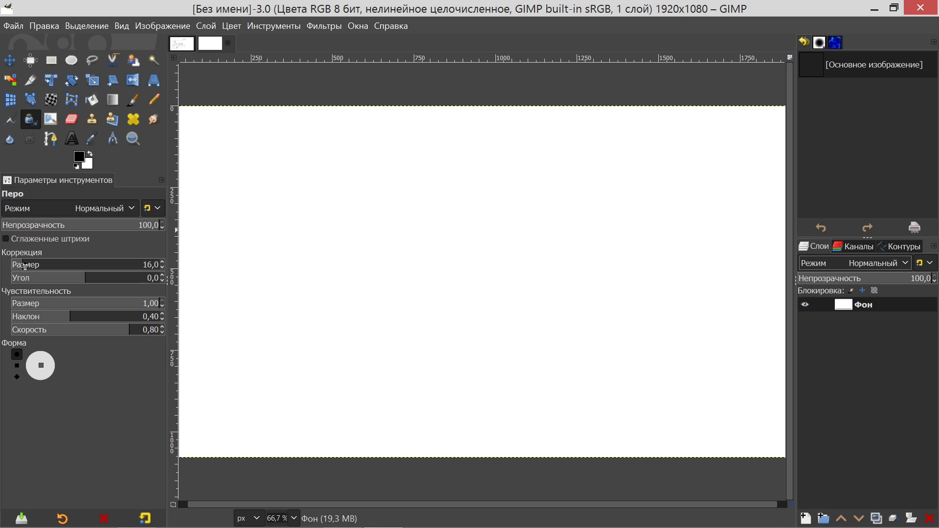
At nib size 70, stamp a column of black circle, square and diamond ink dabs.
{"action": "left_click_drag", "start_coordinate": [23, 266], "coordinate": [40, 265]}
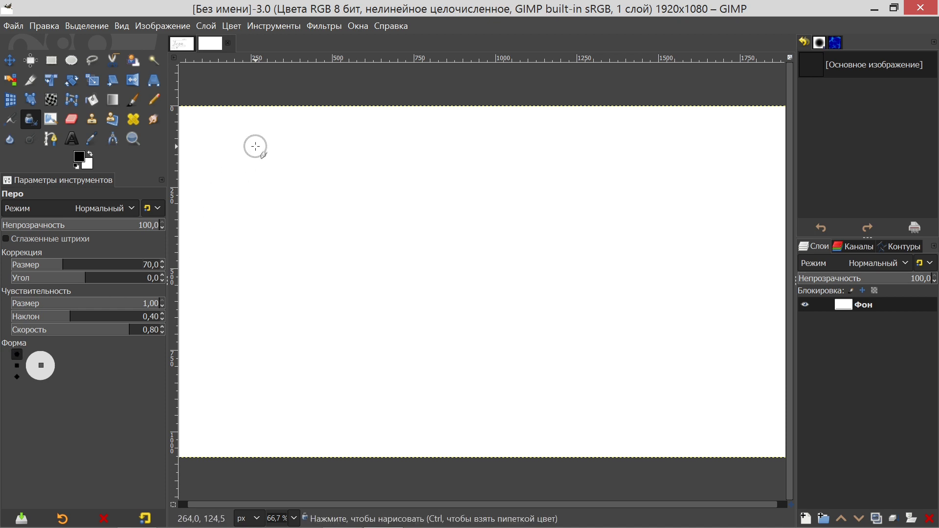
{"action": "left_click", "coordinate": [255, 146]}
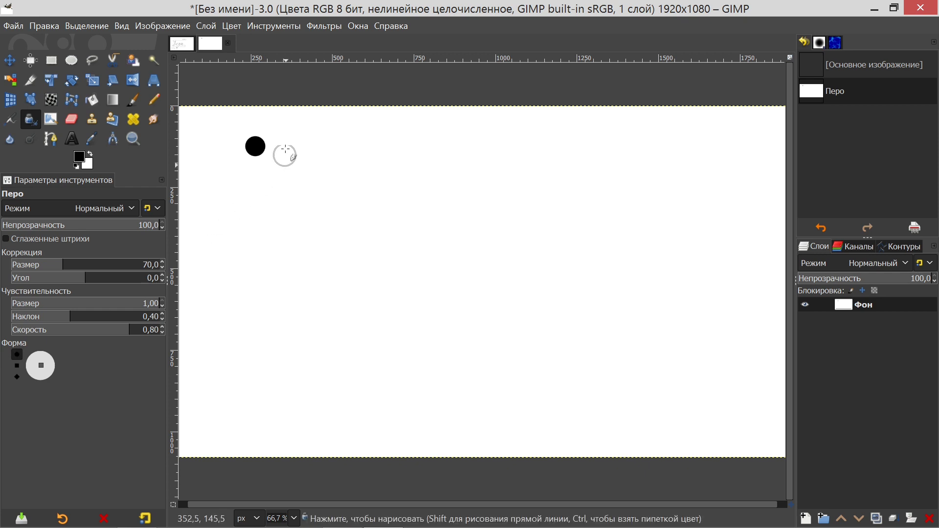
{"action": "left_click", "coordinate": [16, 367]}
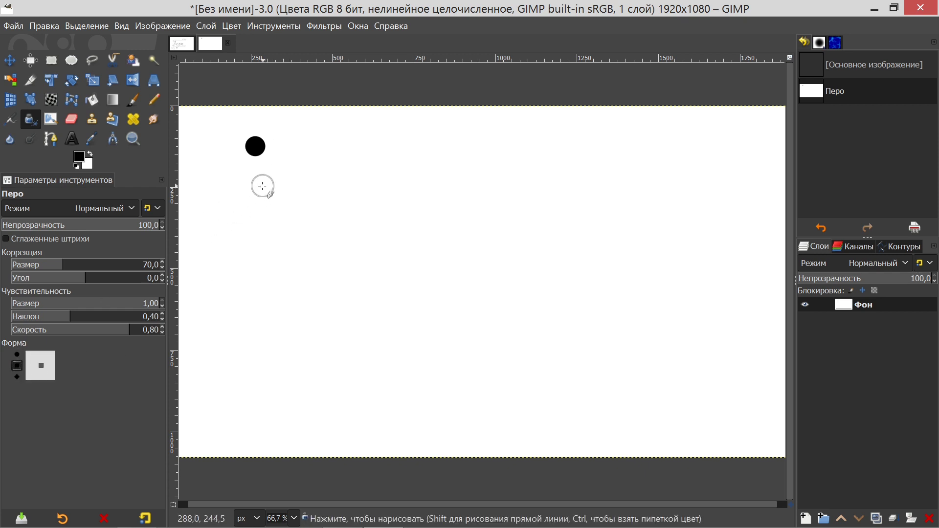
{"action": "left_click", "coordinate": [255, 180]}
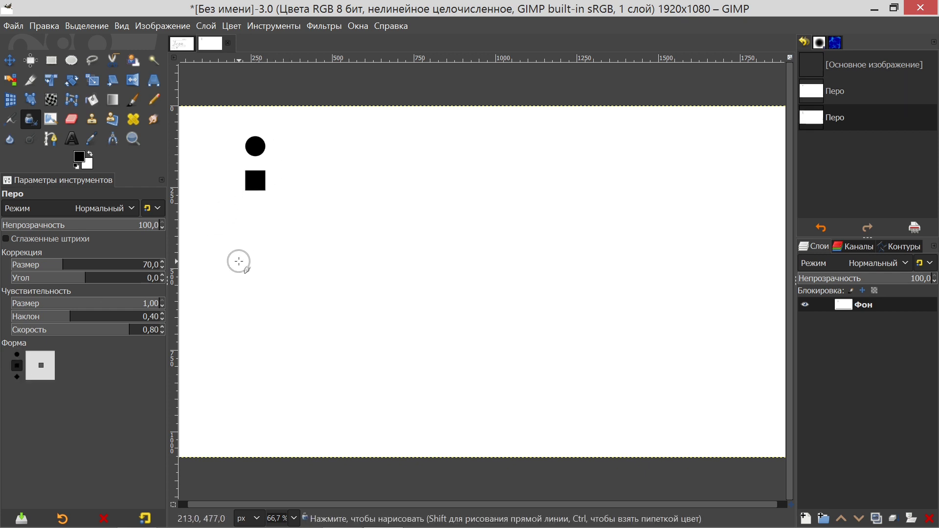
{"action": "left_click", "coordinate": [14, 379]}
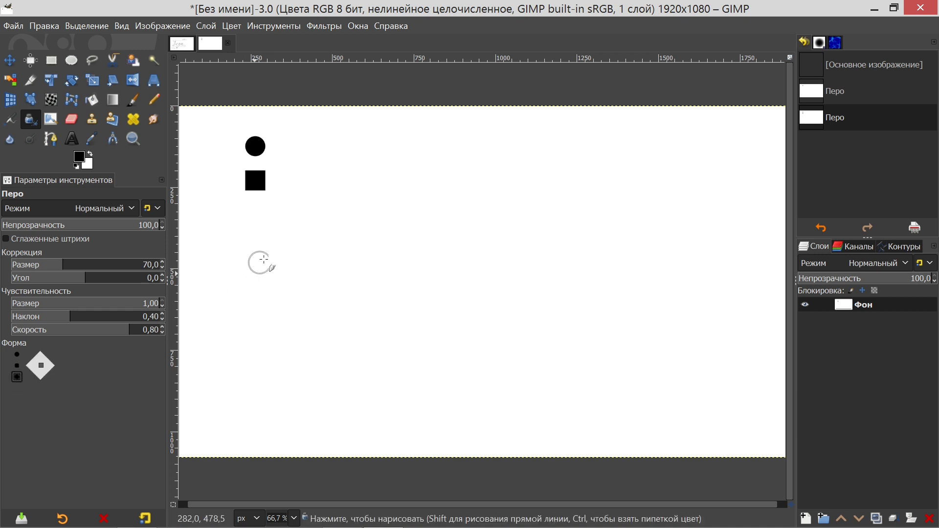
{"action": "left_click", "coordinate": [256, 222]}
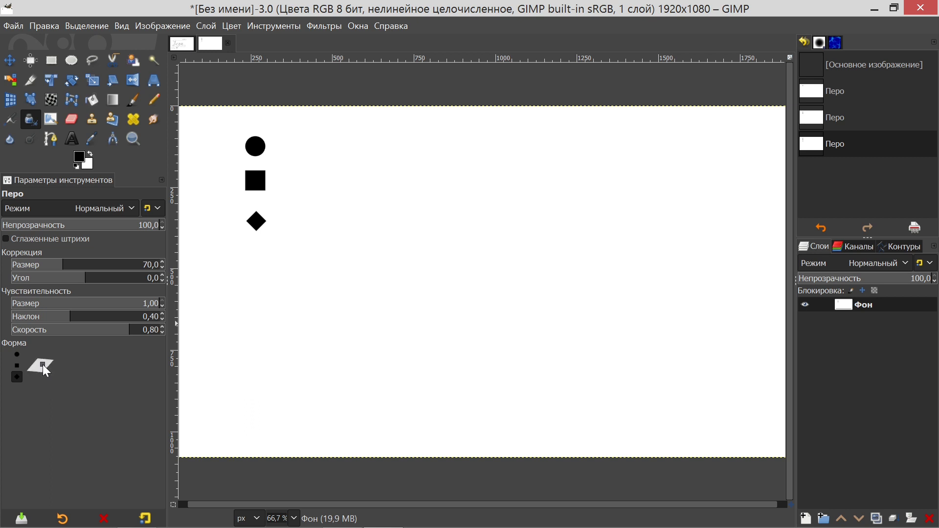
Stamp parallelogram, rectangle and ellipse dabs beside the column, flattening the ellipse nib.
{"action": "left_click", "coordinate": [295, 226]}
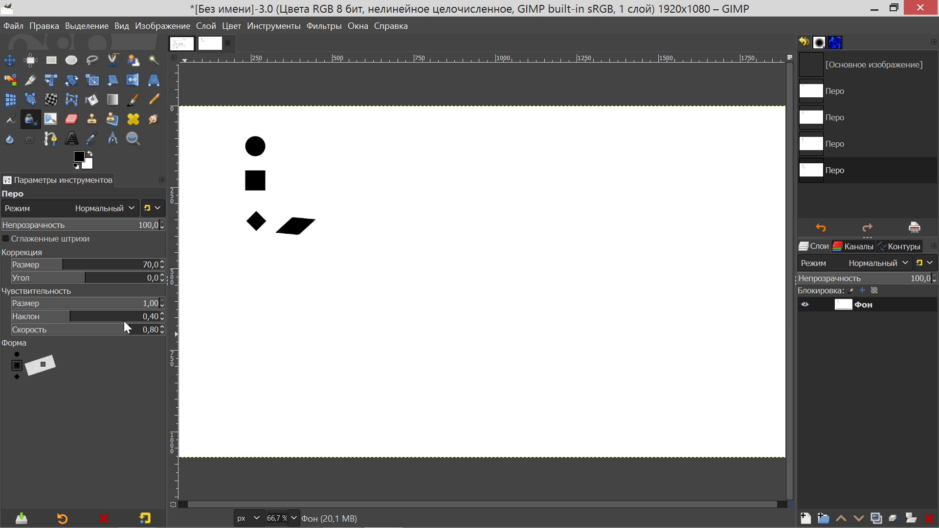
{"action": "left_click", "coordinate": [303, 180]}
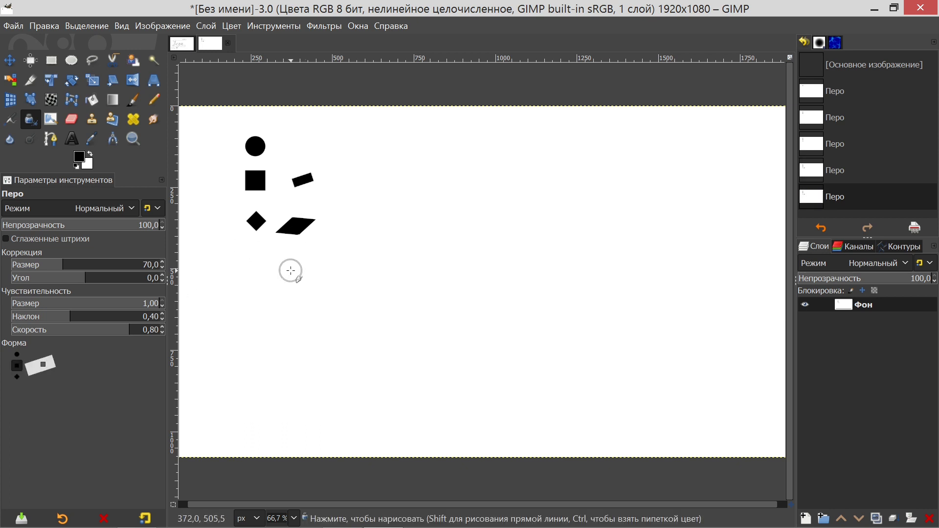
{"action": "left_click", "coordinate": [16, 355]}
{"action": "left_click", "coordinate": [300, 150]}
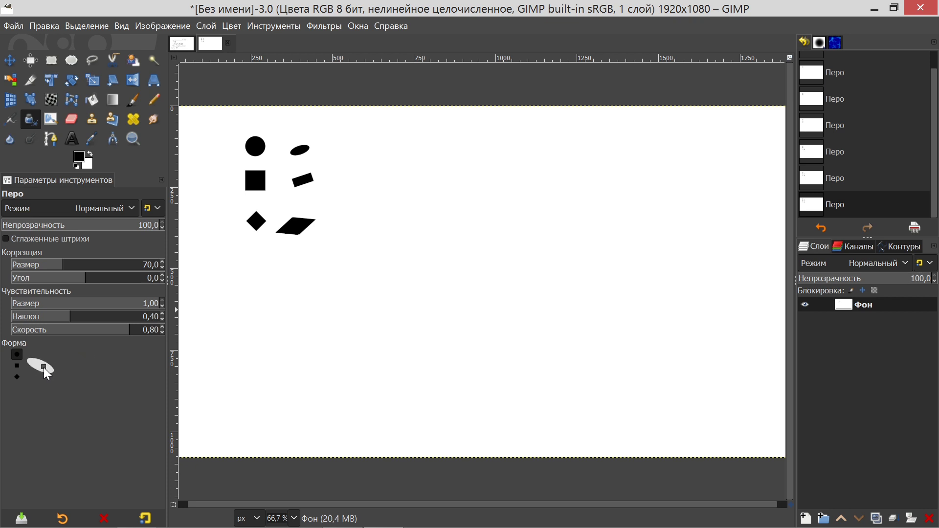
{"action": "left_click_drag", "start_coordinate": [45, 365], "coordinate": [41, 365]}
{"action": "left_click", "coordinate": [340, 150]}
{"action": "left_click", "coordinate": [375, 160]}
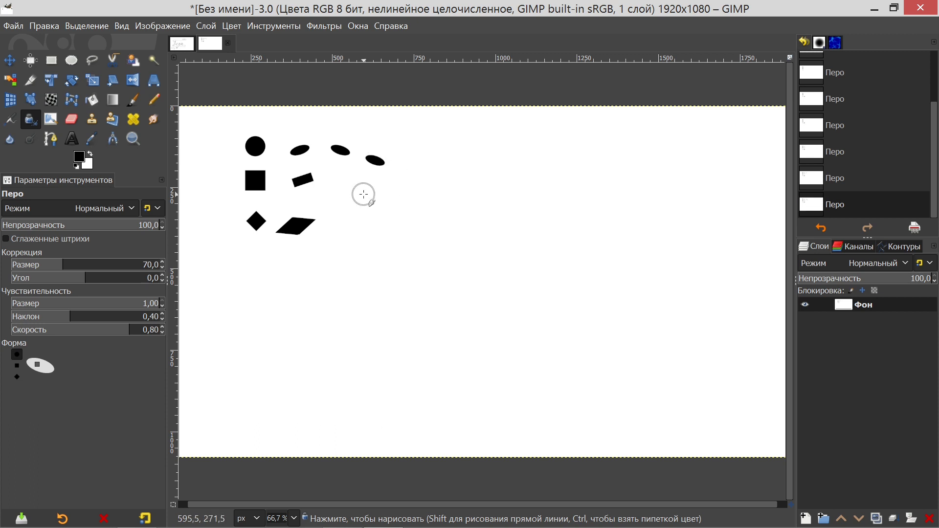
Paint a long thick stroke, then revert to the original image in Undo History.
{"action": "left_click_drag", "start_coordinate": [364, 194], "coordinate": [463, 171]}
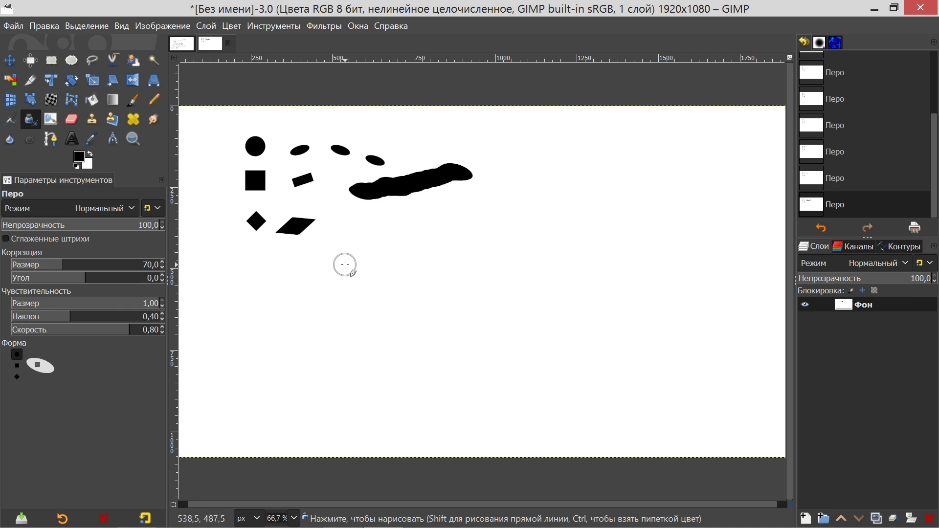
{"action": "left_click_drag", "start_coordinate": [935, 153], "coordinate": [935, 73]}
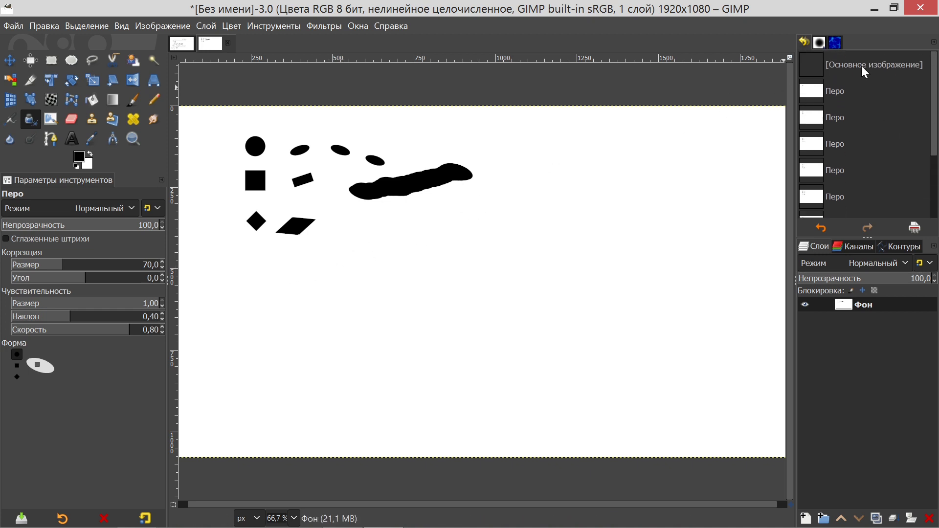
{"action": "left_click", "coordinate": [814, 62]}
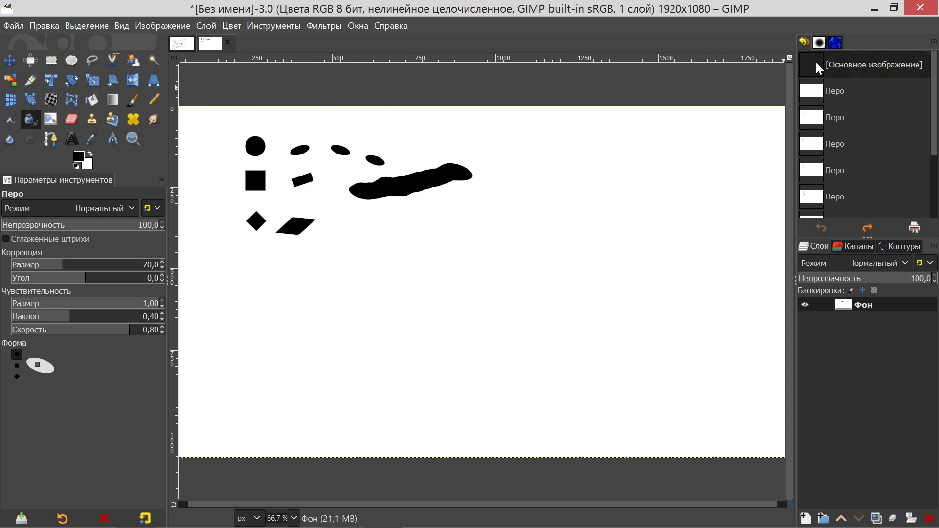
Reset the Ink options, set size 35 and red foreground, then paint a dot and diagonal stroke.
{"action": "left_click", "coordinate": [145, 515]}
{"action": "left_click", "coordinate": [38, 264]}
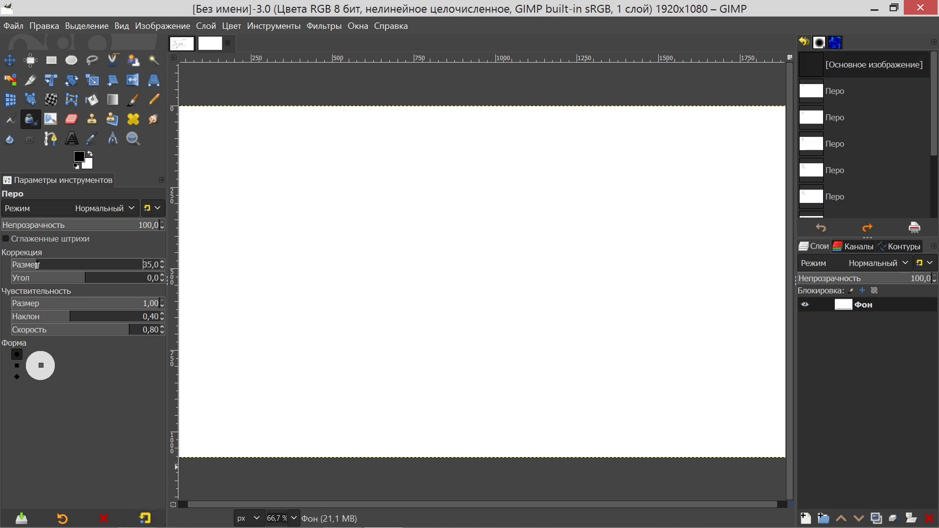
{"action": "left_click", "coordinate": [79, 157]}
{"action": "left_click_drag", "start_coordinate": [580, 122], "coordinate": [693, 84]}
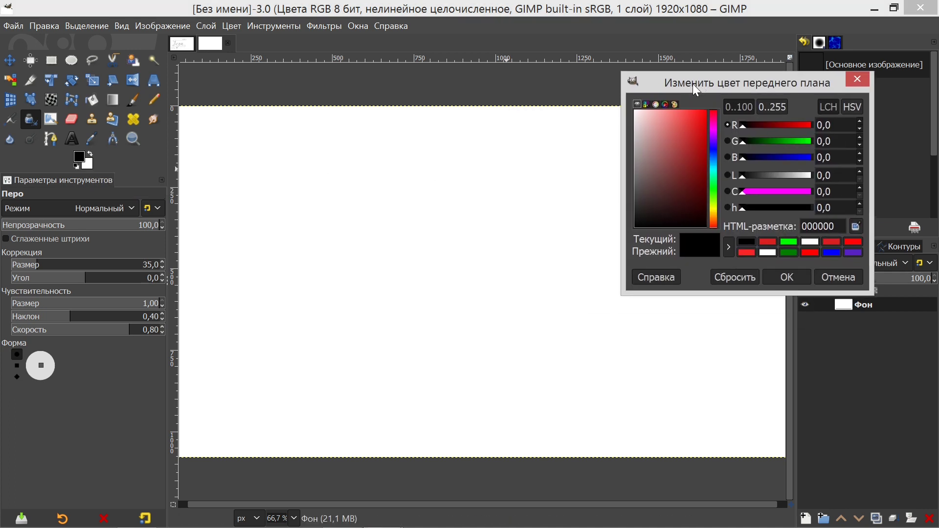
{"action": "left_click", "coordinate": [696, 130]}
{"action": "left_click", "coordinate": [287, 186]}
{"action": "left_click_drag", "start_coordinate": [268, 229], "coordinate": [383, 181]}
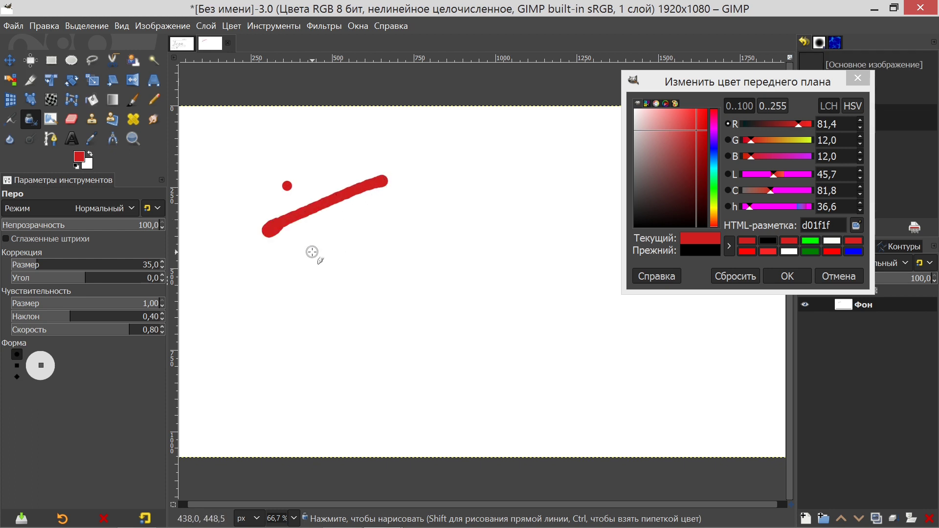
With a square nib, paint a red stroke and two small red square dabs.
{"action": "left_click", "coordinate": [17, 366]}
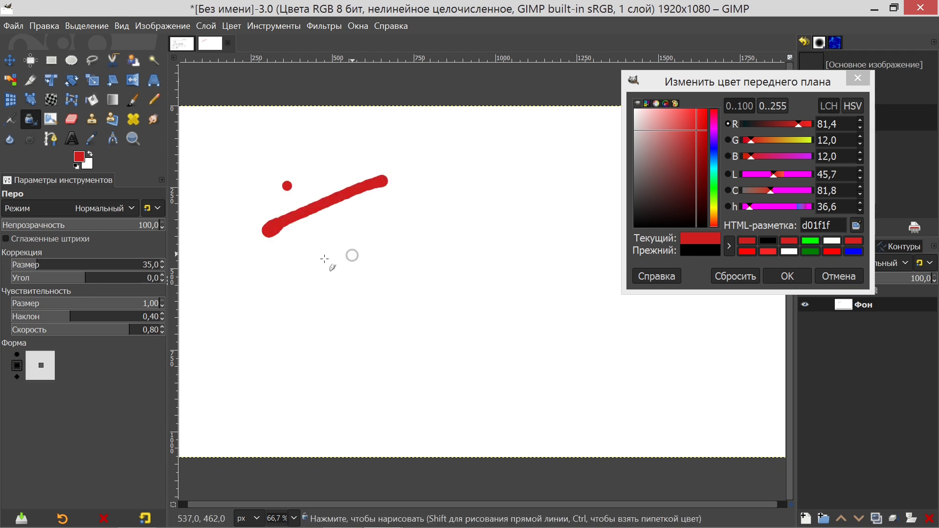
{"action": "left_click_drag", "start_coordinate": [287, 263], "coordinate": [365, 230]}
{"action": "left_click", "coordinate": [350, 283]}
{"action": "left_click", "coordinate": [406, 290]}
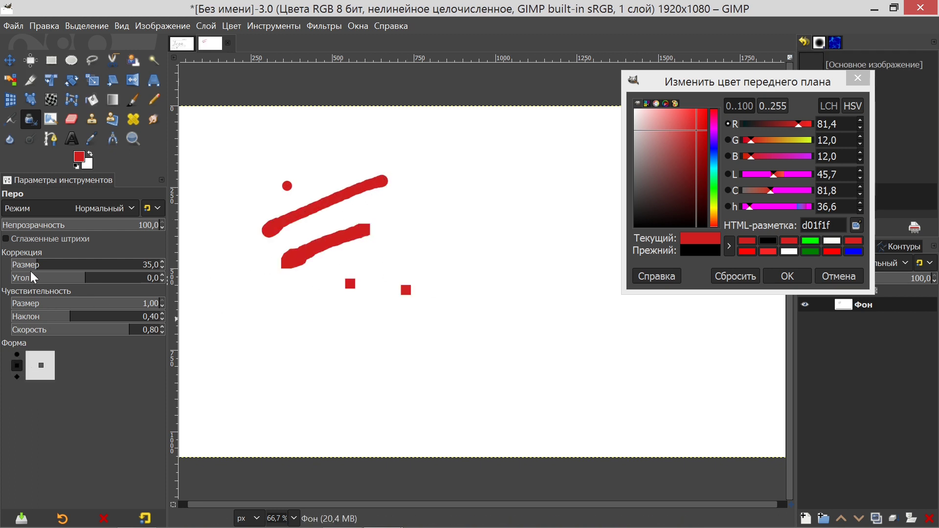
At size about 74 in green, stamp three large squares and paint a wide stroke.
{"action": "left_click_drag", "start_coordinate": [35, 265], "coordinate": [65, 265]}
{"action": "left_click", "coordinate": [811, 241]}
{"action": "left_click", "coordinate": [433, 222]}
{"action": "left_click", "coordinate": [492, 186]}
{"action": "left_click", "coordinate": [484, 271]}
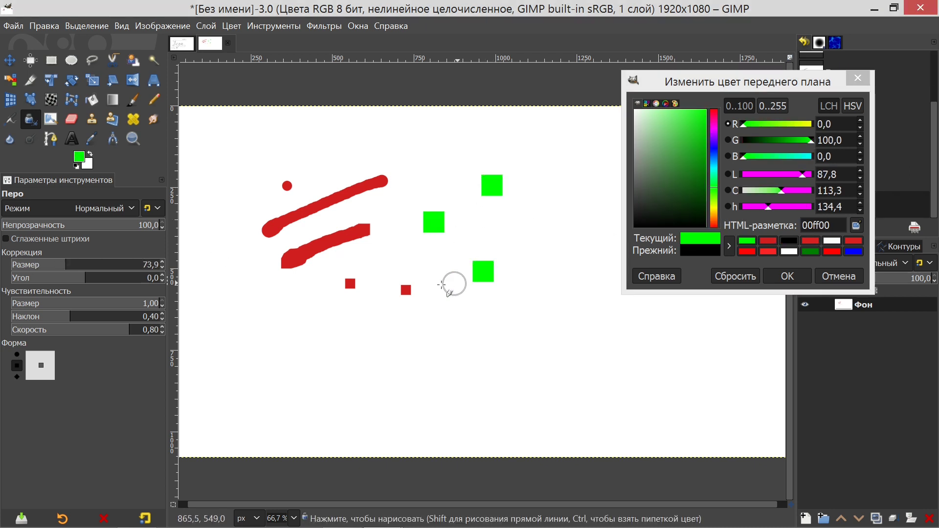
{"action": "left_click_drag", "start_coordinate": [254, 358], "coordinate": [541, 333]}
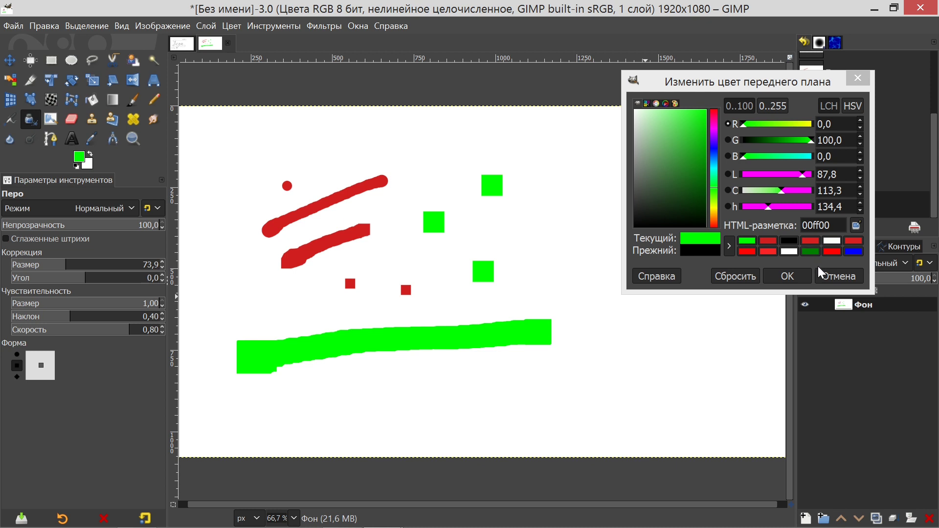
{"action": "left_click", "coordinate": [791, 274]}
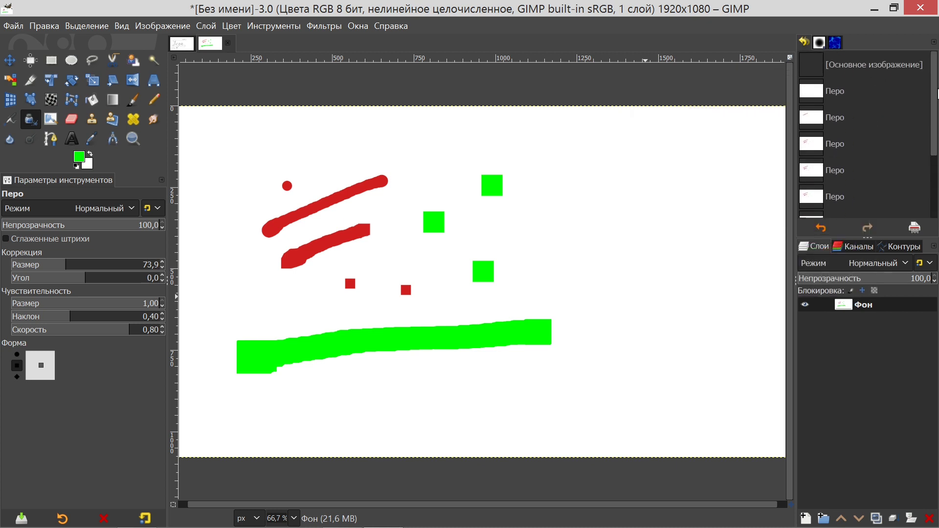
Clear the canvas, reset Ink options at size about 28, and draw a hooked stroke.
{"action": "left_click", "coordinate": [814, 77]}
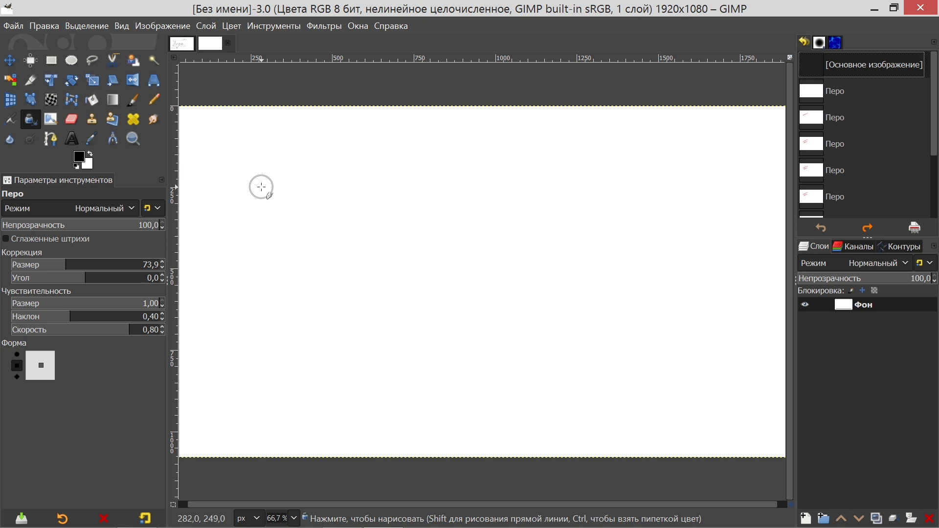
{"action": "left_click", "coordinate": [145, 519]}
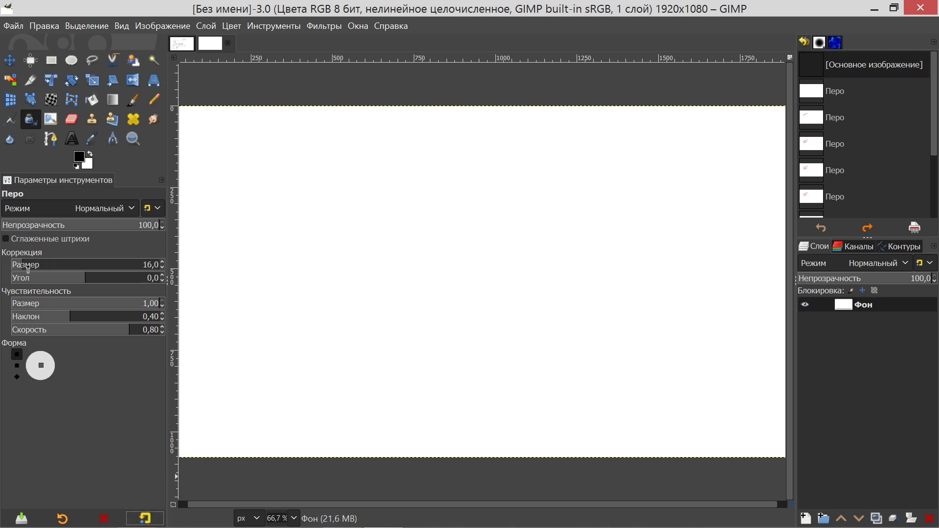
{"action": "left_click_drag", "start_coordinate": [28, 266], "coordinate": [31, 266]}
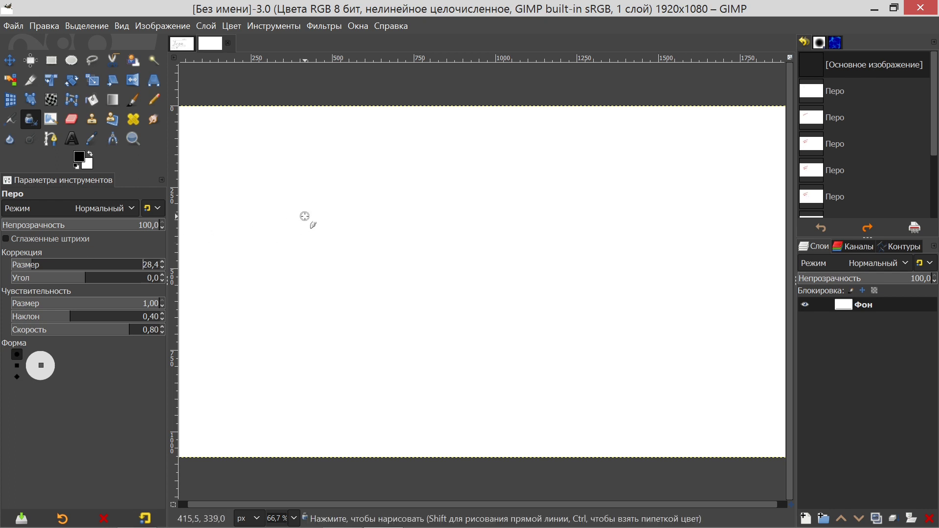
{"action": "left_click_drag", "start_coordinate": [287, 185], "coordinate": [281, 209]}
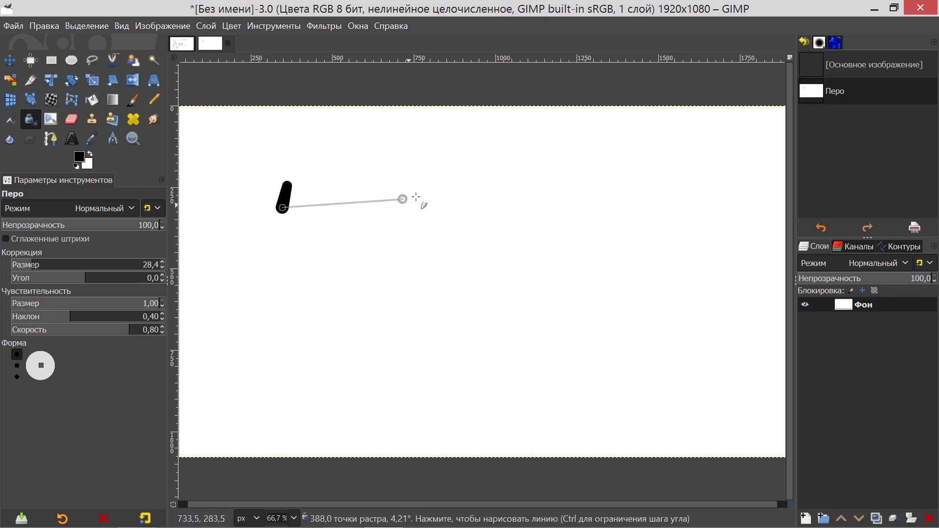
{"action": "left_click", "coordinate": [625, 168], "text": "shift"}
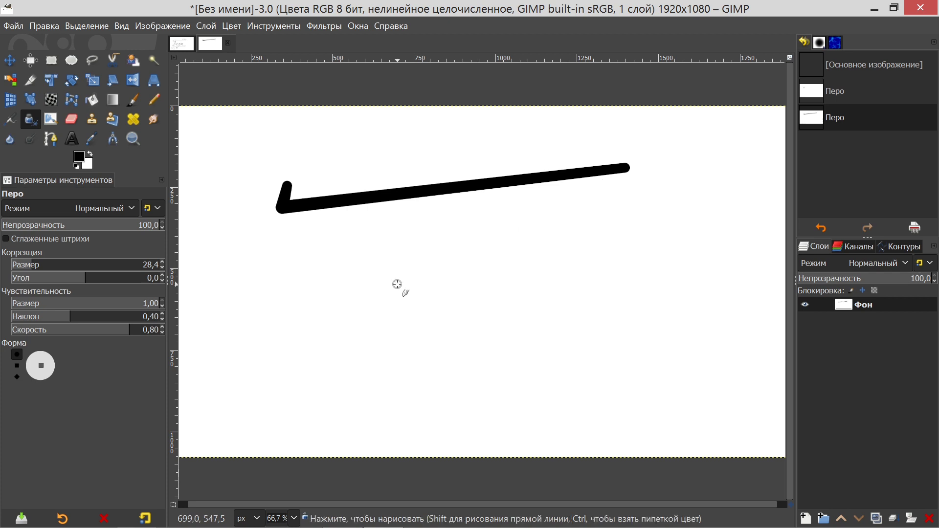
Draw a zigzag of connected straight thick lines beneath the hooked stroke.
{"action": "left_click", "coordinate": [262, 307]}
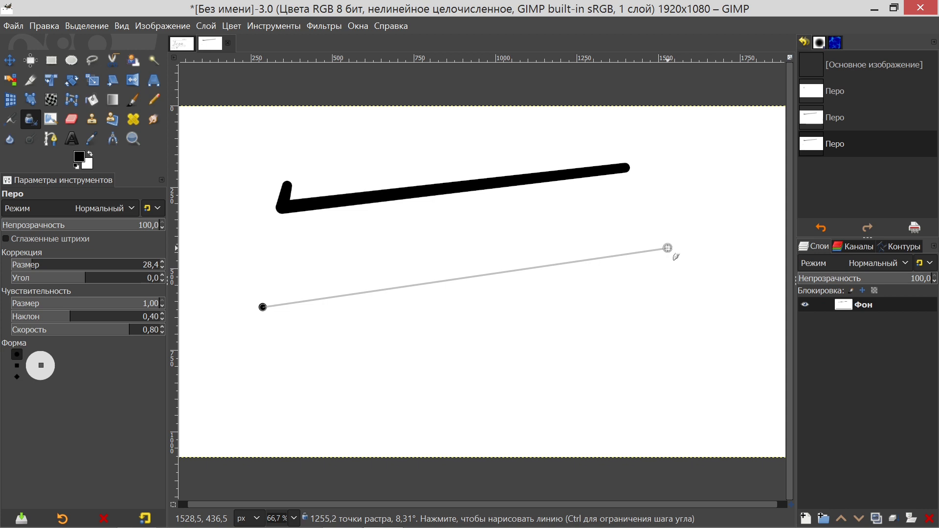
{"action": "left_click", "coordinate": [667, 248], "text": "shift"}
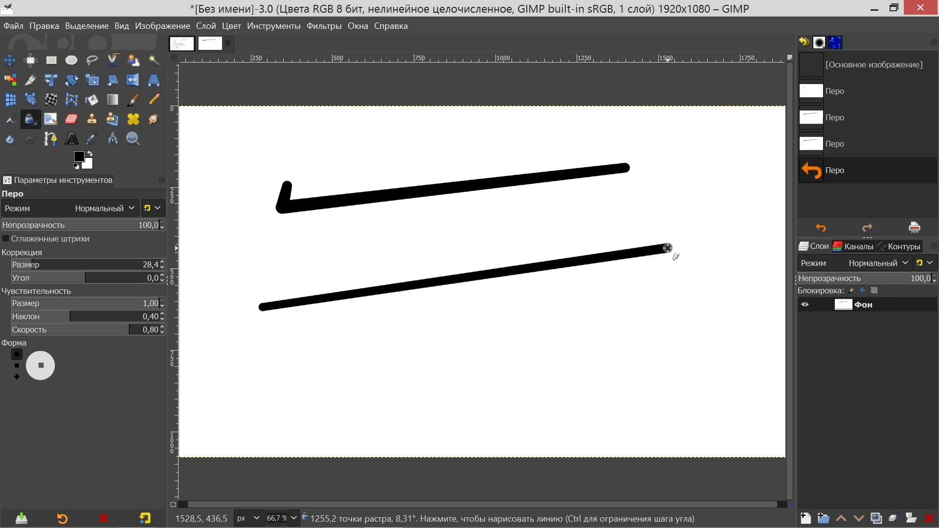
{"action": "left_click", "coordinate": [233, 373], "text": "shift"}
{"action": "left_click", "coordinate": [615, 330], "text": "shift"}
{"action": "left_click", "coordinate": [262, 414], "text": "shift"}
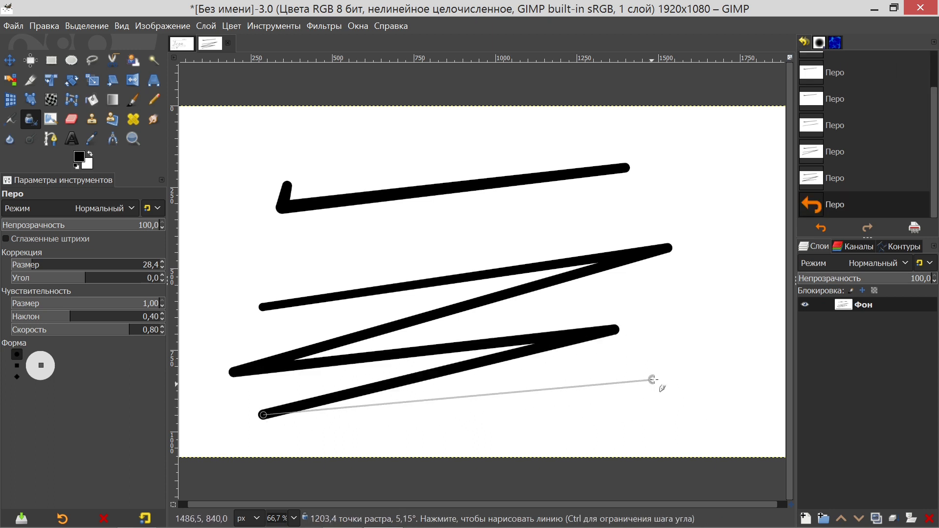
{"action": "left_click", "coordinate": [654, 379], "text": "shift"}
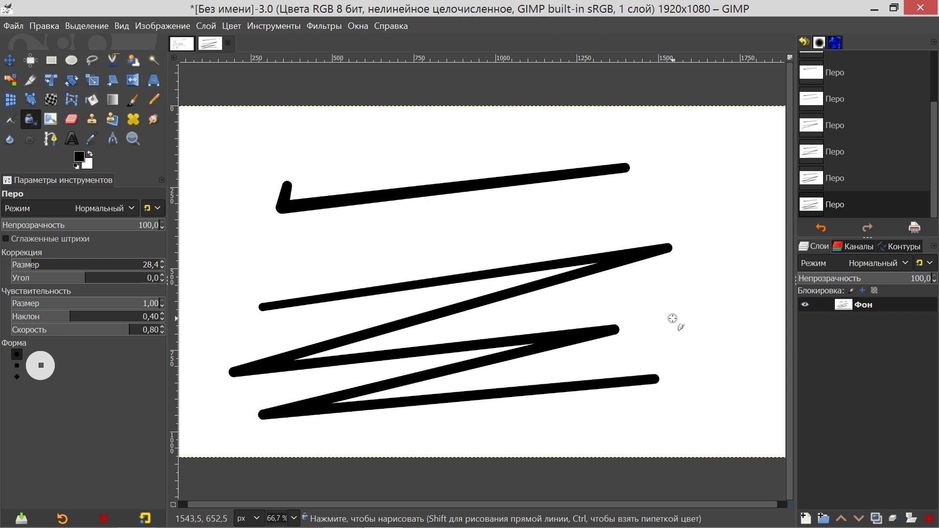
{"action": "left_click_drag", "start_coordinate": [935, 166], "coordinate": [931, 98]}
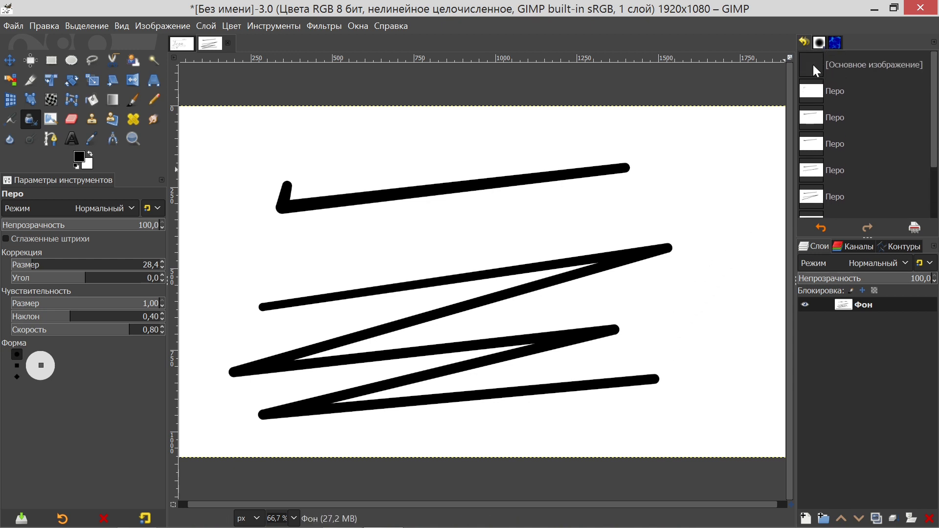
Revert to blank, set speed sensitivity to 1.00, and draw a width-varying freehand zigzag.
{"action": "left_click", "coordinate": [812, 63]}
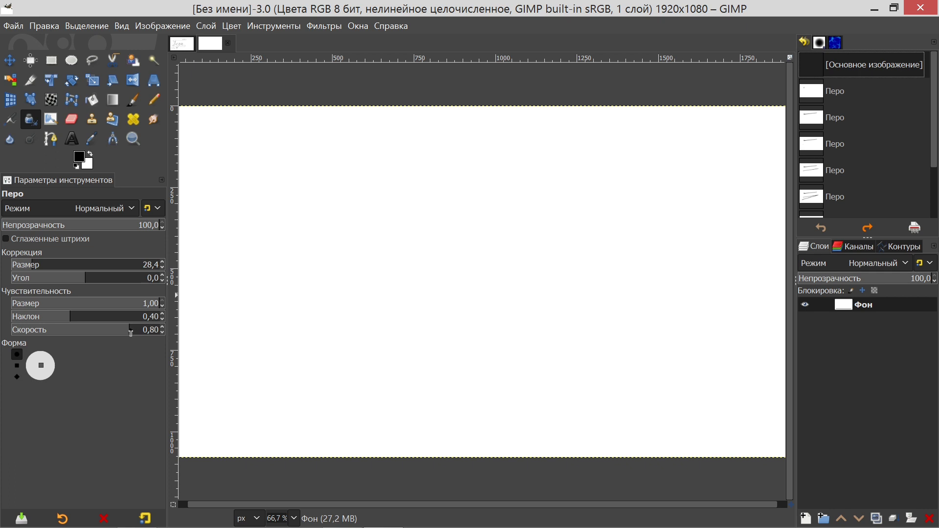
{"action": "left_click_drag", "start_coordinate": [129, 331], "coordinate": [136, 332]}
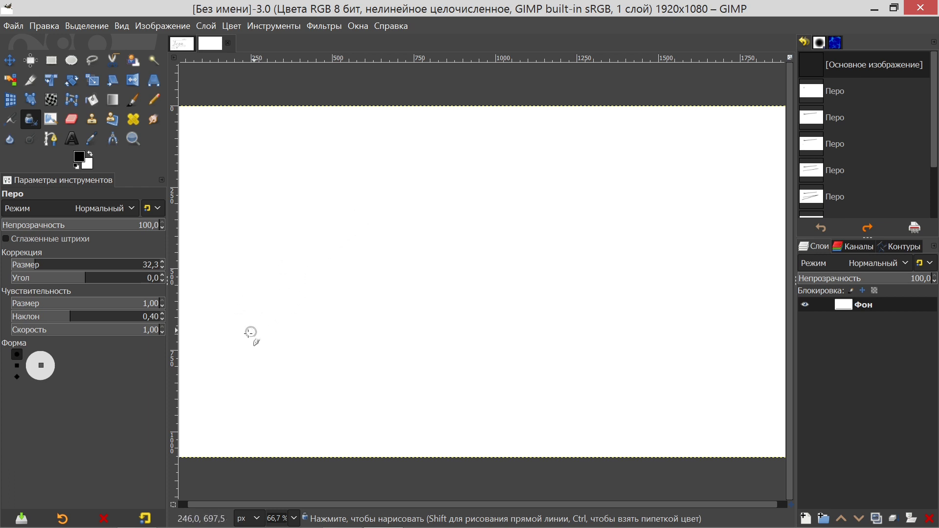
{"action": "left_click_drag", "start_coordinate": [217, 372], "coordinate": [241, 355]}
{"action": "mouse_move", "coordinate": [246, 352]}
{"action": "left_mouse_down"}
{"action": "mouse_move", "coordinate": [486, 201]}
{"action": "mouse_move", "coordinate": [543, 178]}
{"action": "mouse_move", "coordinate": [729, 159]}
{"action": "mouse_move", "coordinate": [695, 189]}
{"action": "mouse_move", "coordinate": [298, 395]}
{"action": "mouse_move", "coordinate": [736, 366]}
{"action": "mouse_move", "coordinate": [730, 263]}
{"action": "mouse_move", "coordinate": [692, 316]}
{"action": "left_mouse_up"}
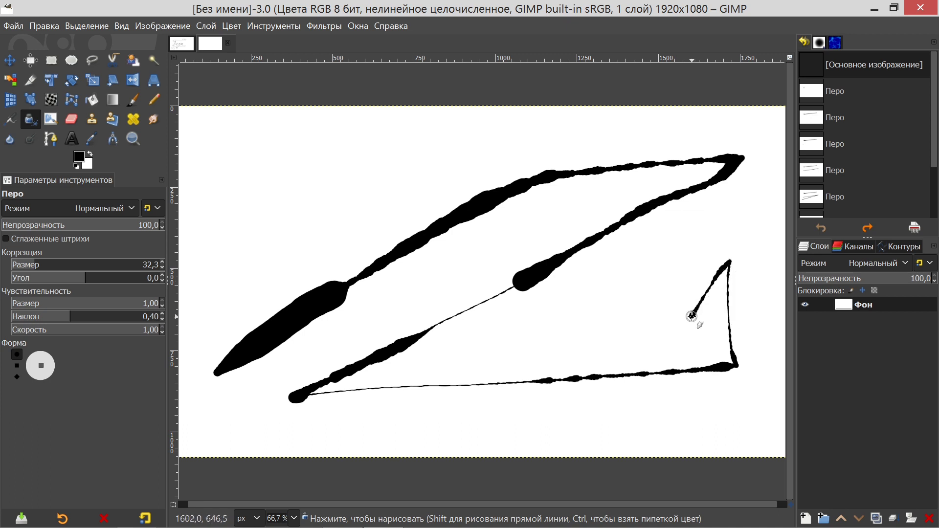
Revert to the blank original image and draw three tapering diagonal ink strokes.
{"action": "left_click", "coordinate": [812, 61]}
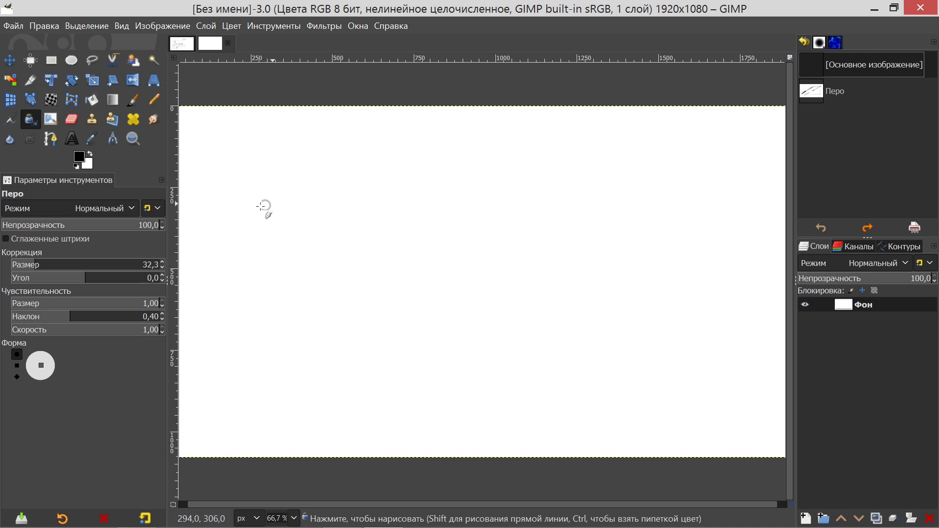
{"action": "left_click_drag", "start_coordinate": [233, 215], "coordinate": [354, 152]}
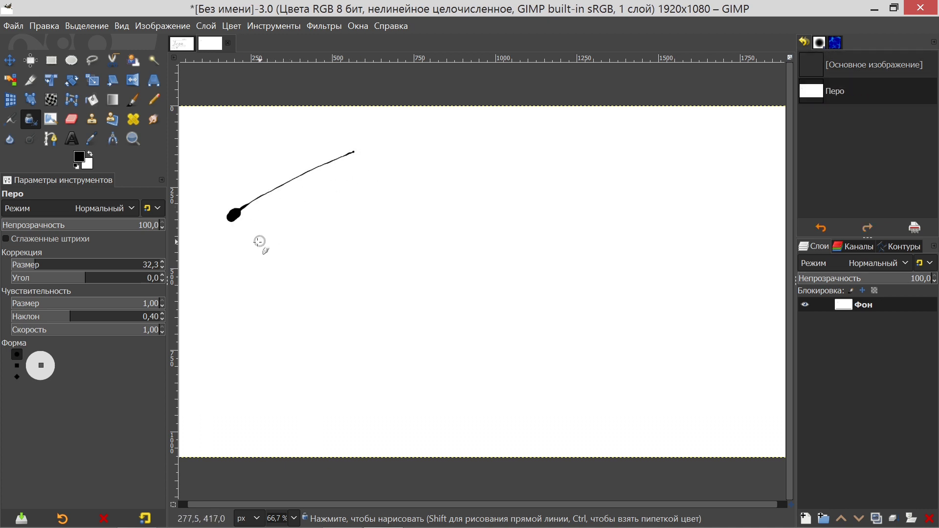
{"action": "left_click_drag", "start_coordinate": [245, 243], "coordinate": [407, 169]}
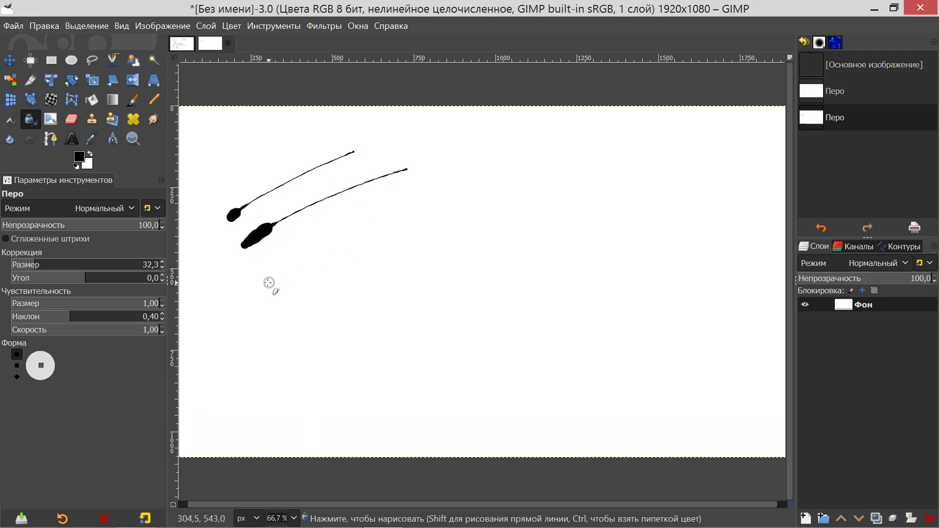
{"action": "left_click_drag", "start_coordinate": [261, 284], "coordinate": [519, 183]}
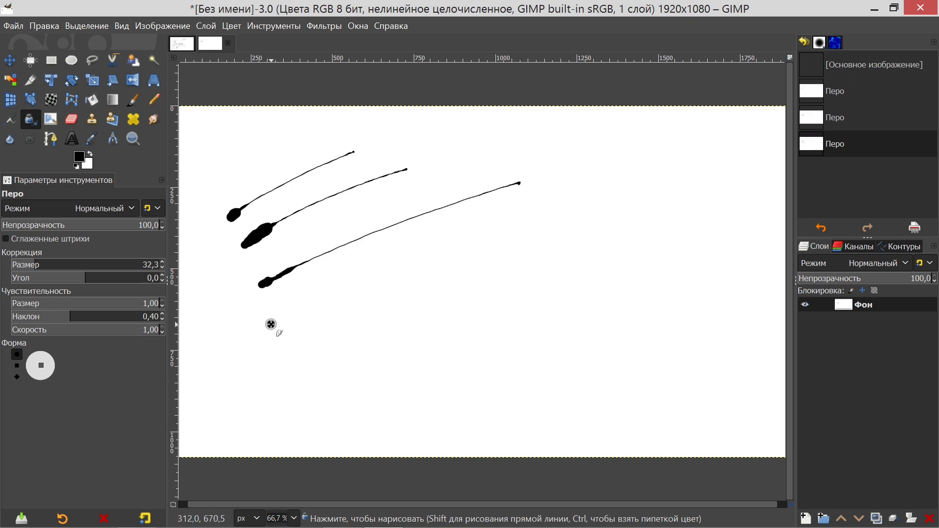
Draw fourth and fifth parallel diagonal ink strokes below, then begin a sixth.
{"action": "left_click_drag", "start_coordinate": [271, 324], "coordinate": [300, 309]}
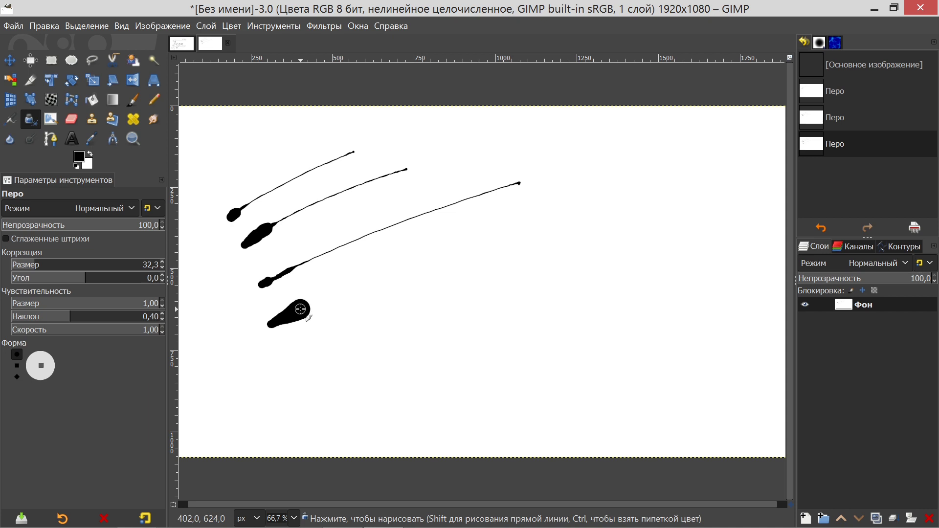
{"action": "left_click_drag", "start_coordinate": [300, 309], "coordinate": [505, 212]}
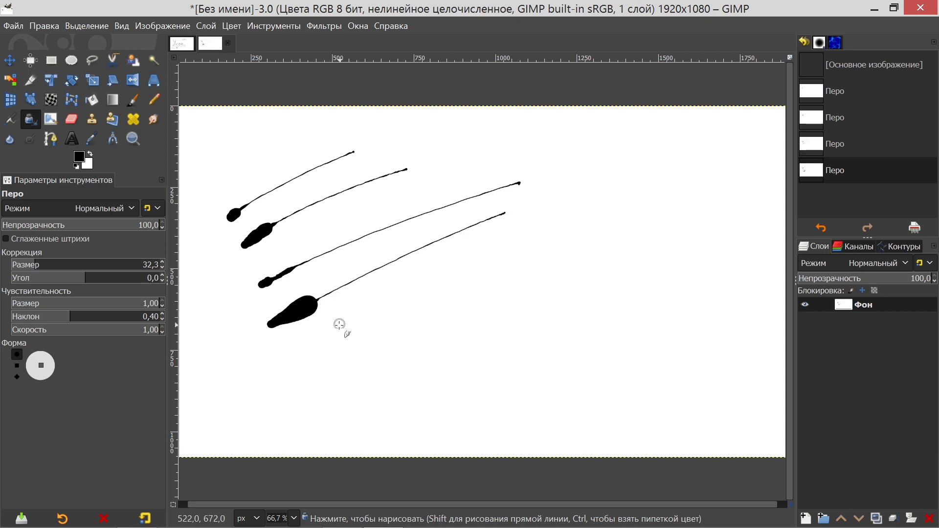
{"action": "left_click_drag", "start_coordinate": [288, 358], "coordinate": [349, 335]}
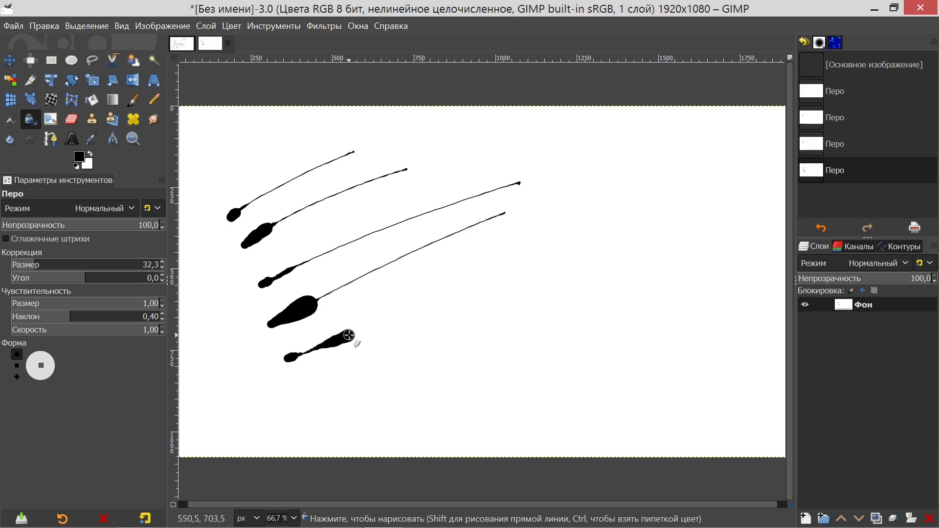
{"action": "left_click_drag", "start_coordinate": [351, 335], "coordinate": [596, 206]}
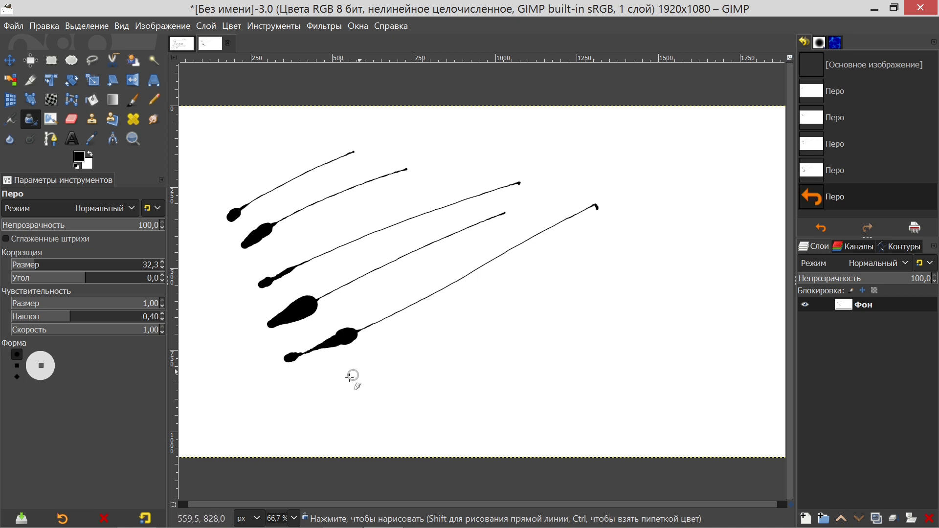
{"action": "left_click_drag", "start_coordinate": [313, 396], "coordinate": [392, 357]}
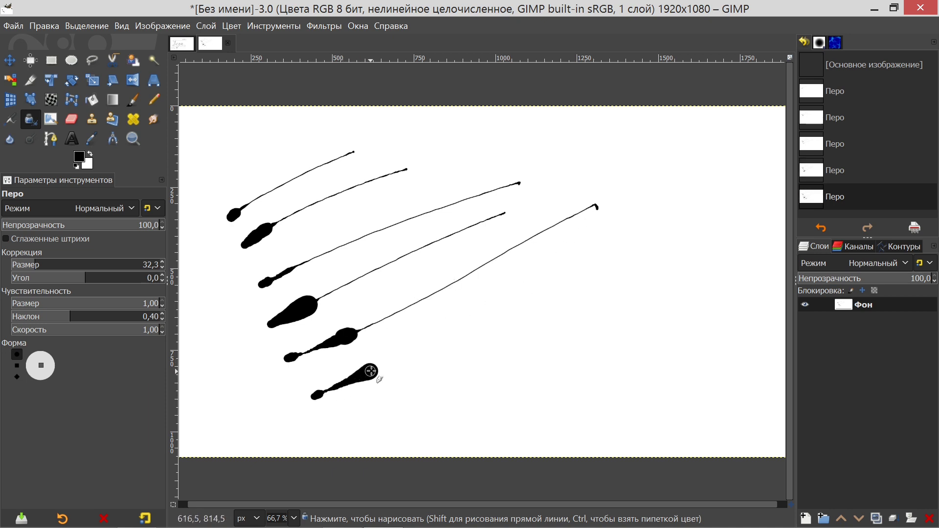
Finish the sixth stroke, set Ink size to 89.1, and redraw one bold stroke on a cleared canvas.
{"action": "left_click_drag", "start_coordinate": [393, 358], "coordinate": [594, 250]}
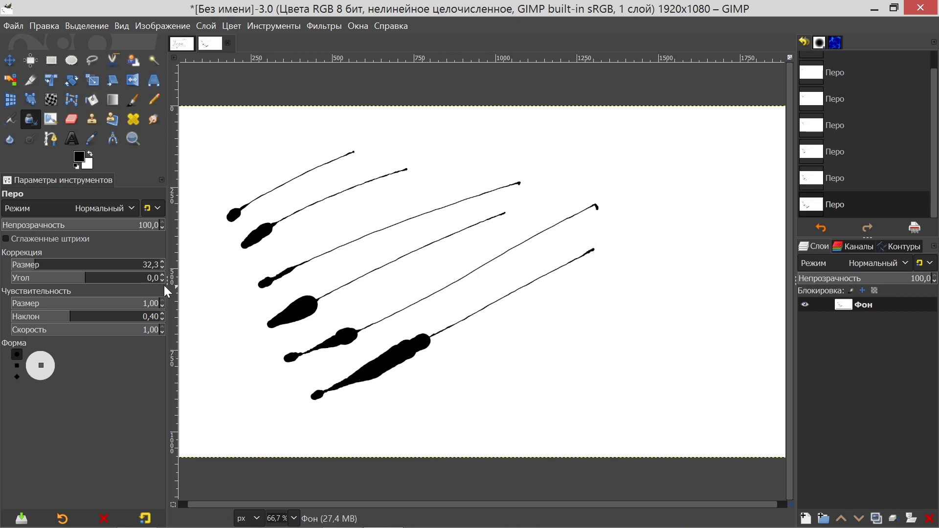
{"action": "left_click_drag", "start_coordinate": [40, 269], "coordinate": [76, 267]}
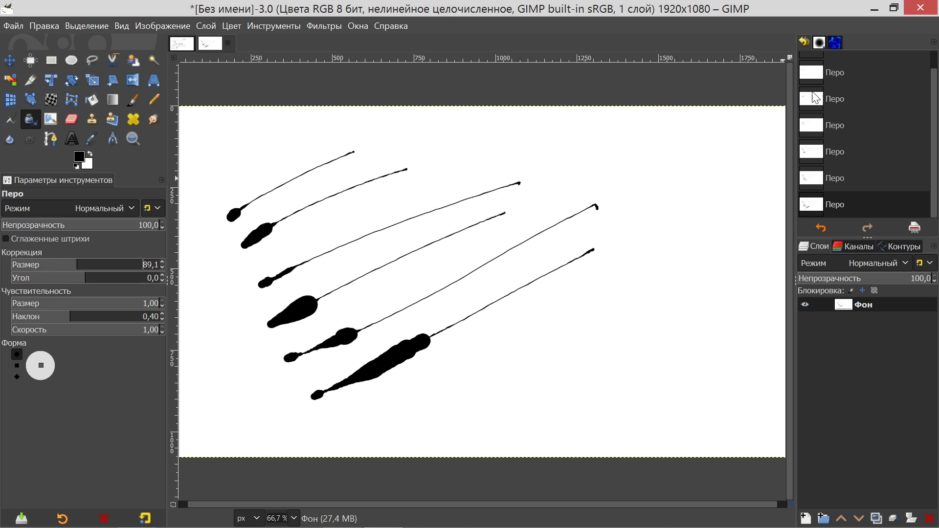
{"action": "left_click_drag", "start_coordinate": [935, 177], "coordinate": [935, 159]}
{"action": "left_click", "coordinate": [870, 64]}
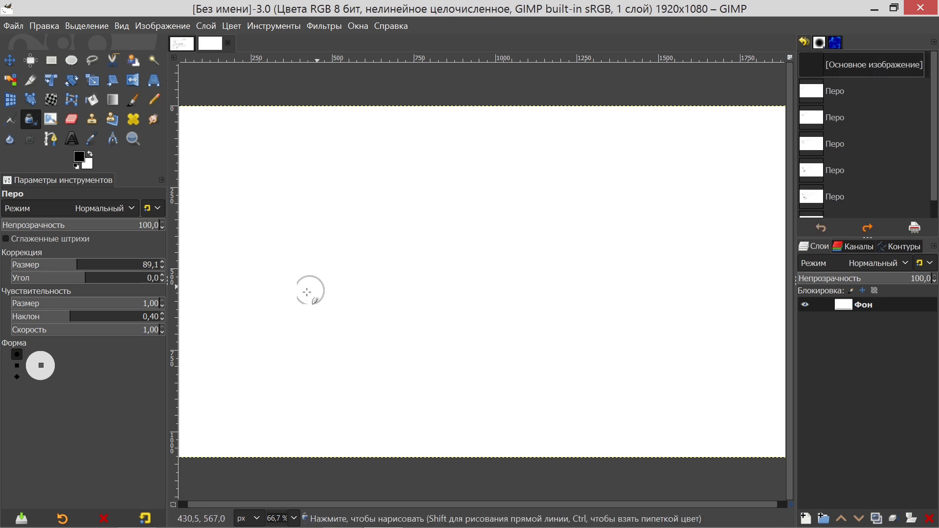
{"action": "mouse_move", "coordinate": [260, 316]}
{"action": "left_mouse_down"}
{"action": "mouse_move", "coordinate": [304, 274]}
{"action": "mouse_move", "coordinate": [596, 176]}
{"action": "mouse_move", "coordinate": [589, 192]}
{"action": "mouse_move", "coordinate": [261, 379]}
{"action": "mouse_move", "coordinate": [559, 341]}
{"action": "mouse_move", "coordinate": [683, 188]}
{"action": "left_mouse_up"}
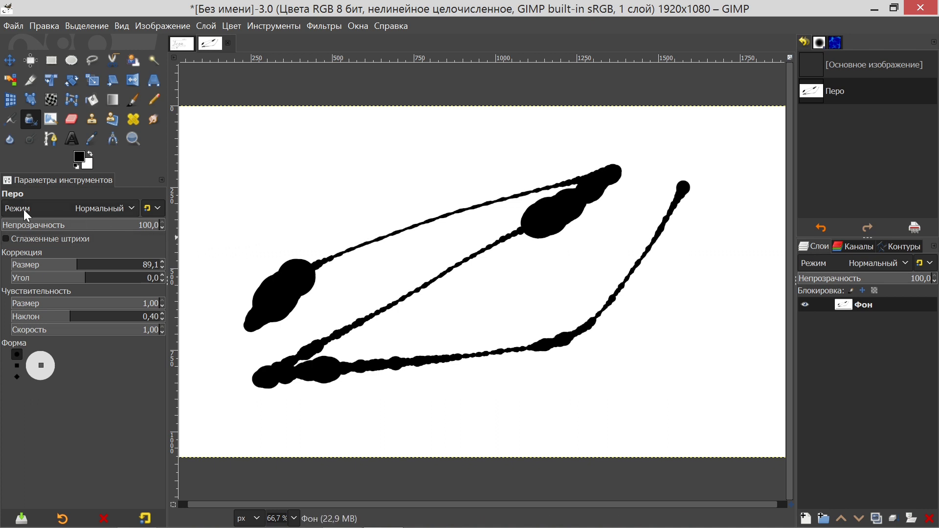
{"action": "left_click", "coordinate": [107, 207]}
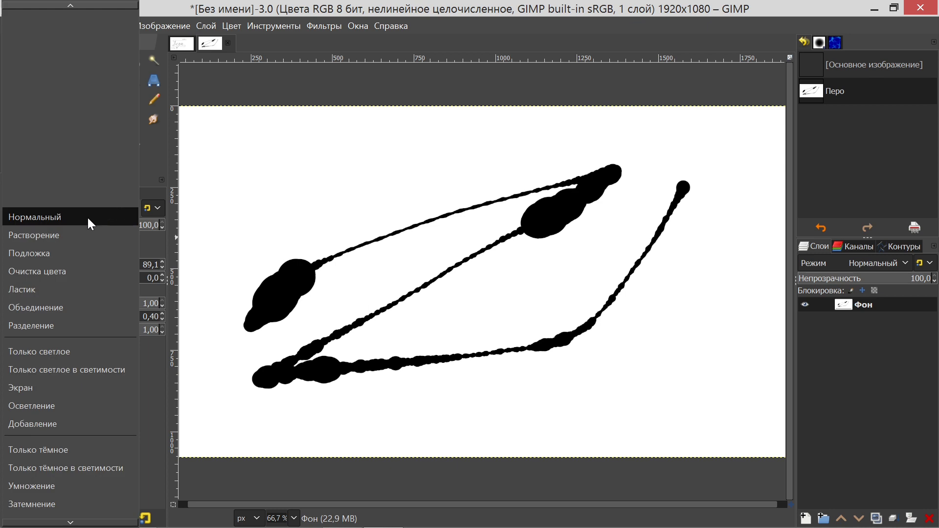
{"action": "left_click", "coordinate": [58, 289]}
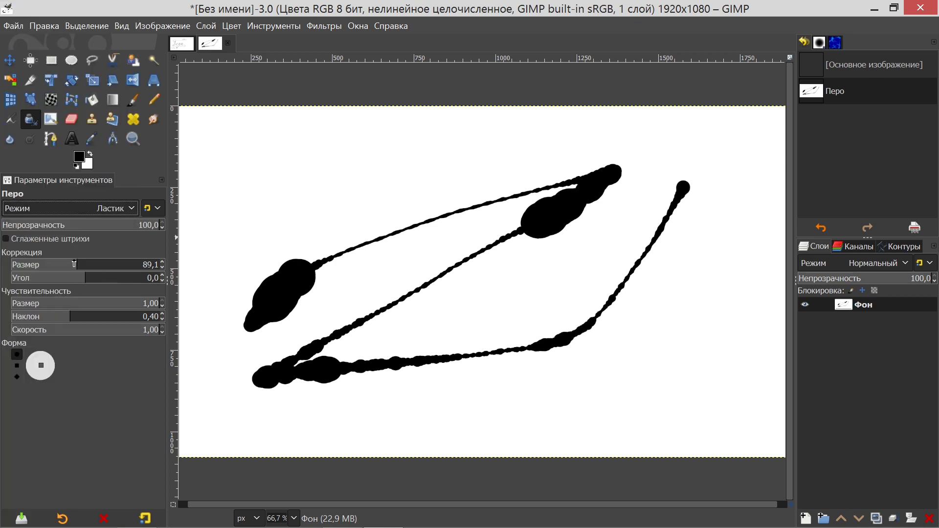
{"action": "left_click_drag", "start_coordinate": [73, 265], "coordinate": [60, 266]}
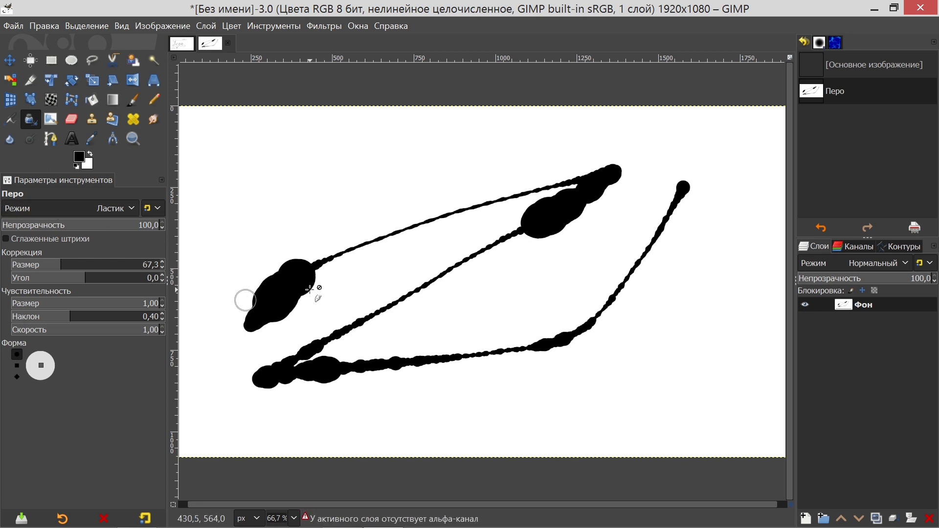
{"action": "left_click", "coordinate": [325, 283]}
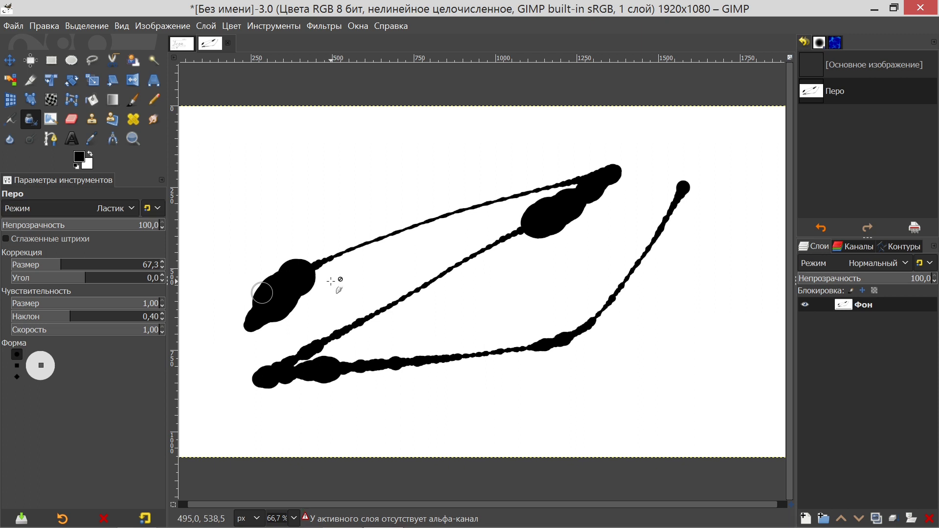
{"action": "left_click", "coordinate": [252, 273]}
{"action": "left_click", "coordinate": [235, 214]}
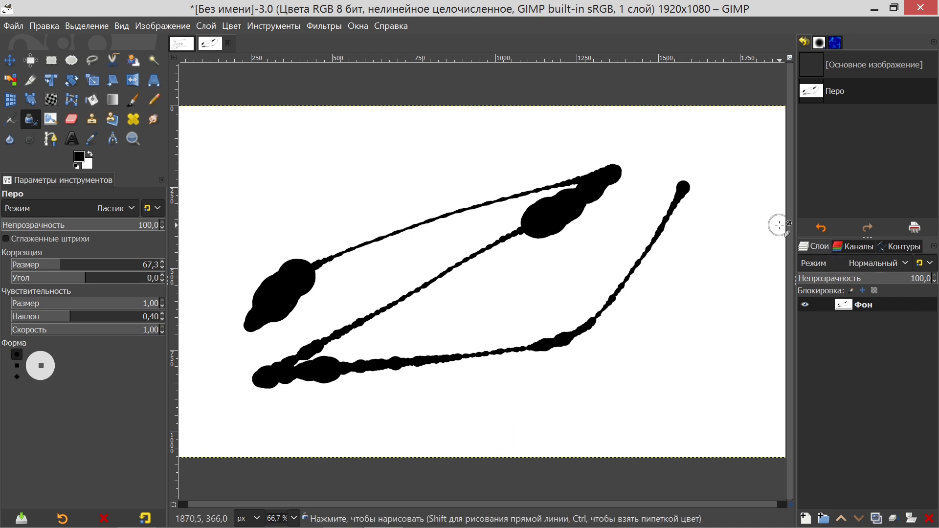
Give the Фон layer an alpha channel using Добавить альфа-канал from its context menu.
{"action": "left_click", "coordinate": [206, 26]}
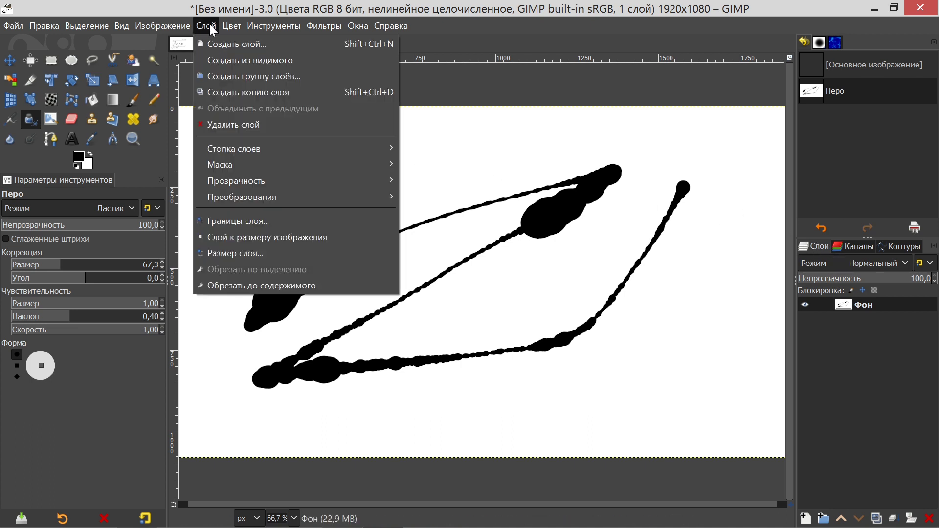
{"action": "mouse_move", "coordinate": [293, 180]}
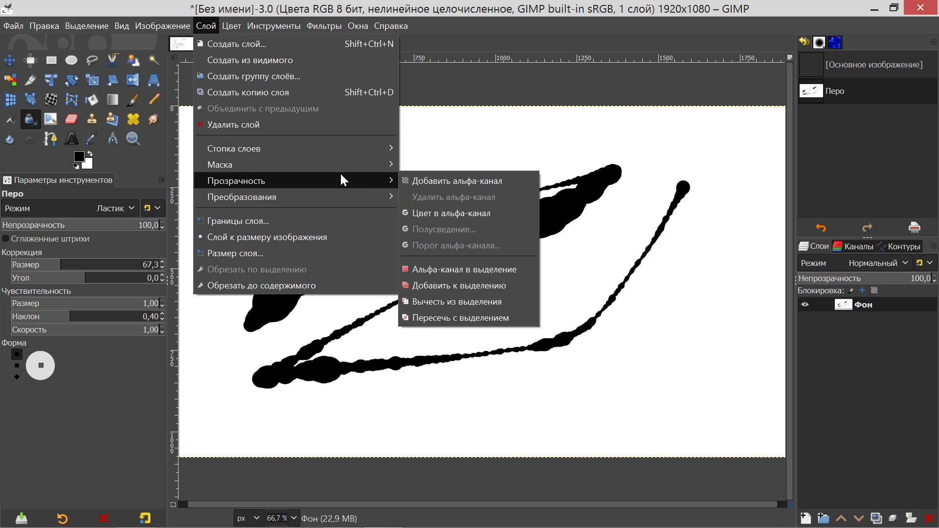
{"action": "left_click", "coordinate": [837, 339]}
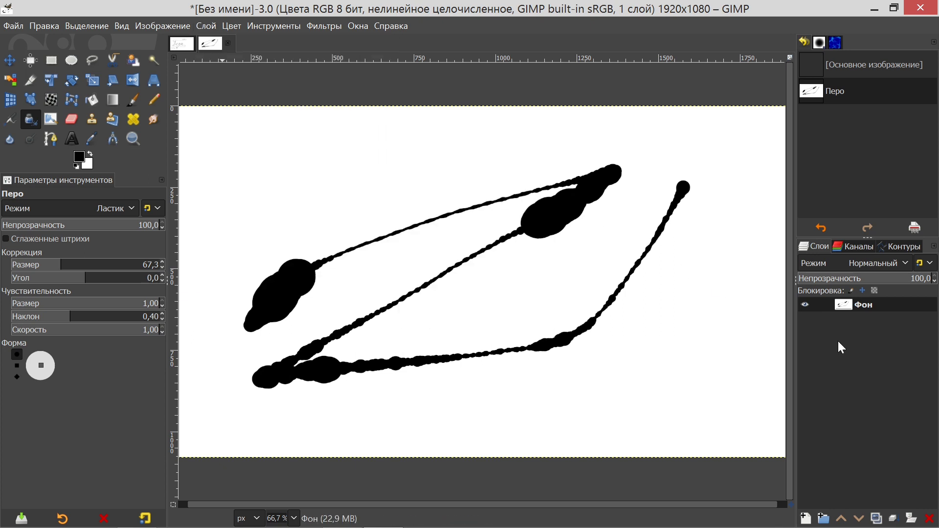
{"action": "right_click", "coordinate": [841, 308]}
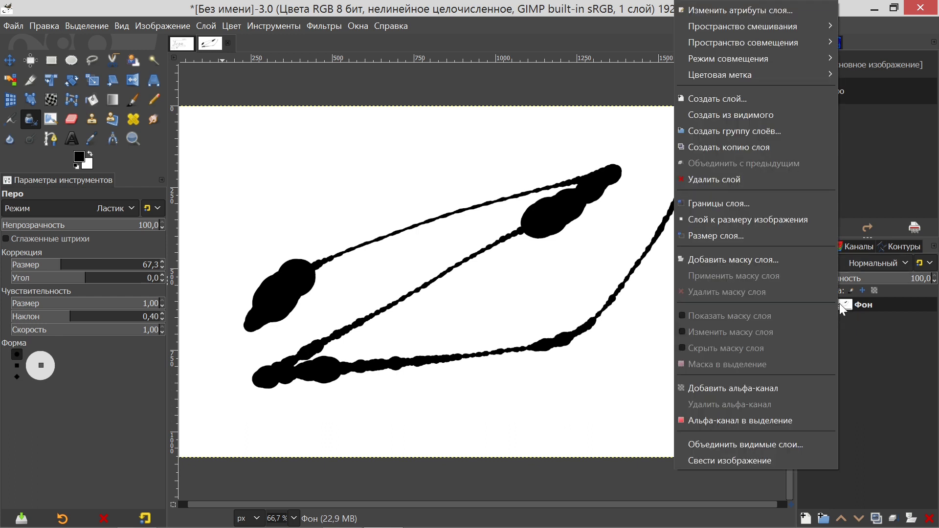
{"action": "left_click", "coordinate": [743, 388]}
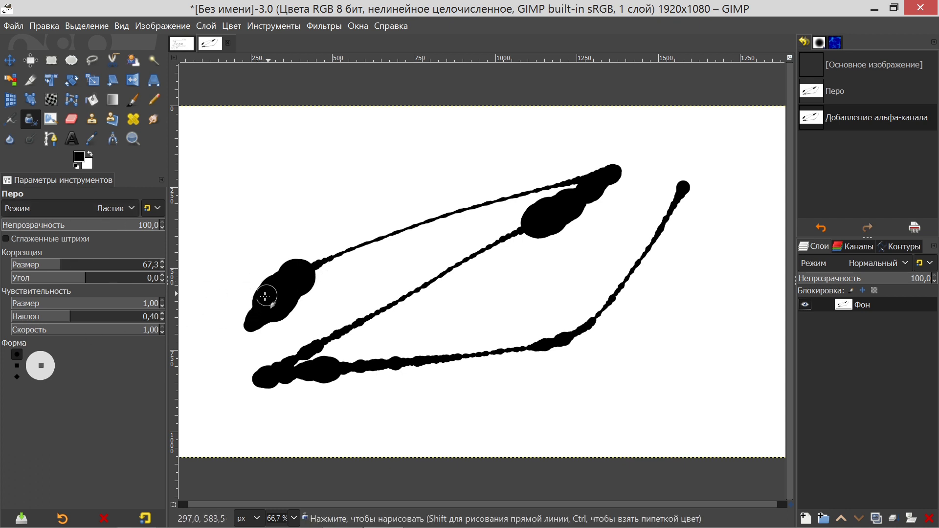
Erase transparent streaks through the left blob, the upper-right stroke and the bottom ink line.
{"action": "left_click_drag", "start_coordinate": [242, 303], "coordinate": [347, 285]}
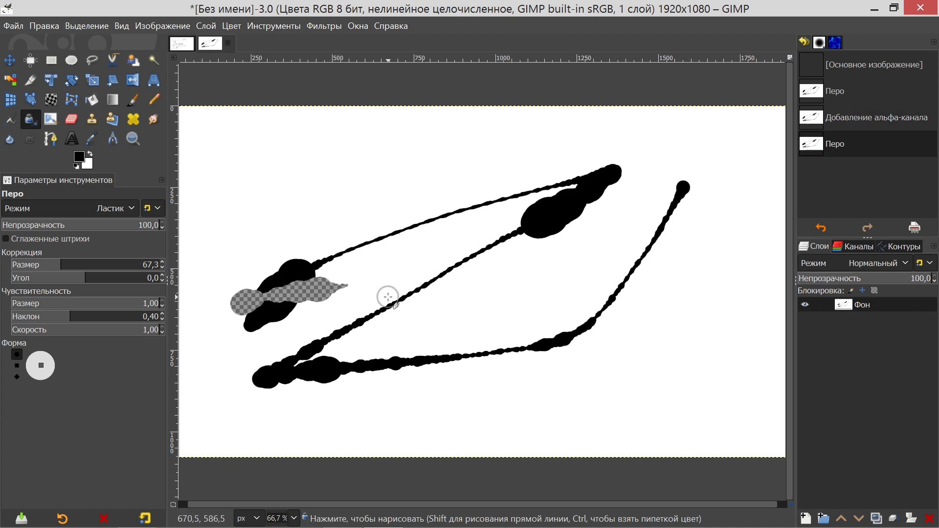
{"action": "left_click_drag", "start_coordinate": [442, 240], "coordinate": [636, 195]}
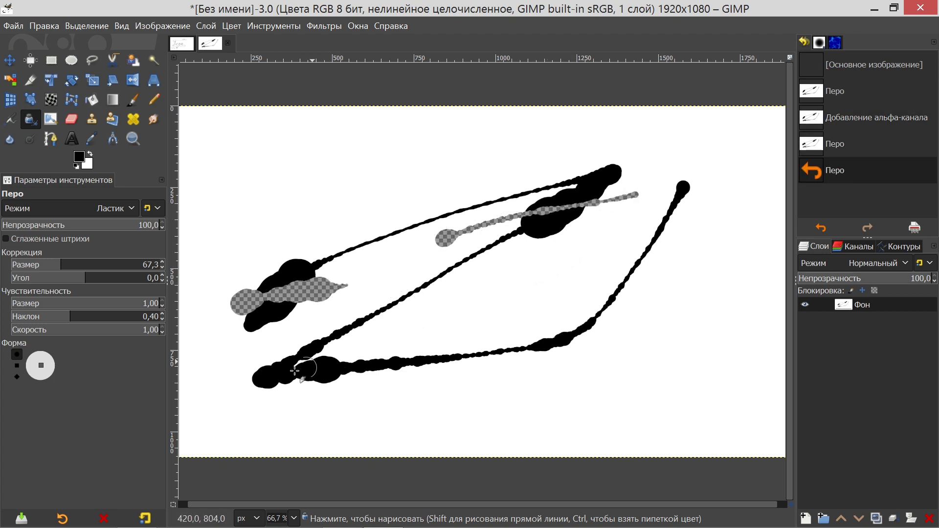
{"action": "left_click_drag", "start_coordinate": [230, 379], "coordinate": [393, 362]}
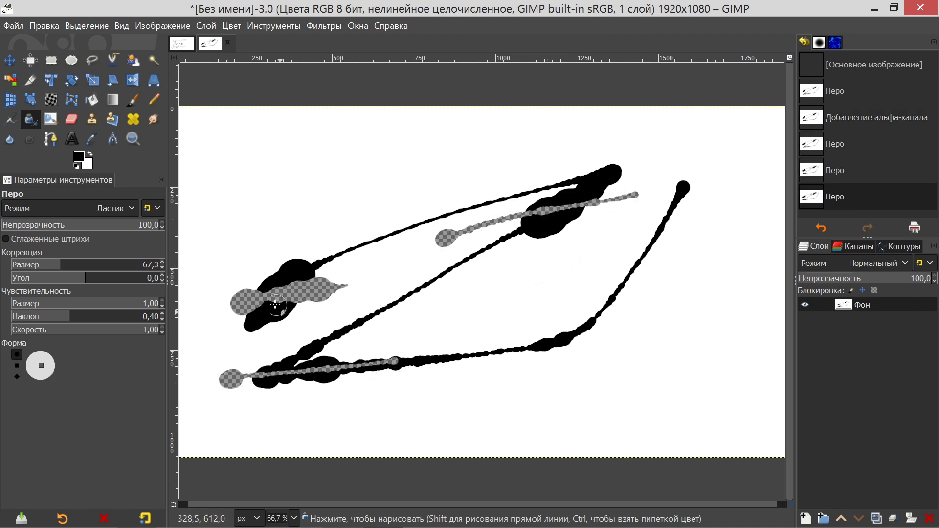
{"action": "scroll", "coordinate": [267, 327], "scroll_direction": "up", "scroll_amount": 1, "text": "ctrl"}
{"action": "scroll", "coordinate": [264, 325], "scroll_direction": "up", "scroll_amount": 1, "text": "ctrl"}
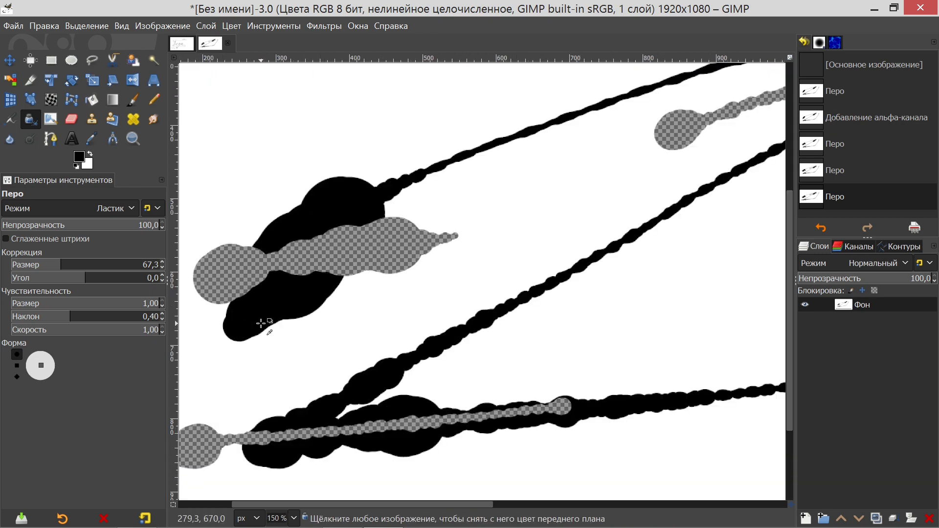
{"action": "scroll", "coordinate": [261, 324], "scroll_direction": "down", "scroll_amount": 1, "text": "ctrl"}
{"action": "scroll", "coordinate": [259, 325], "scroll_direction": "down", "scroll_amount": 1, "text": "ctrl"}
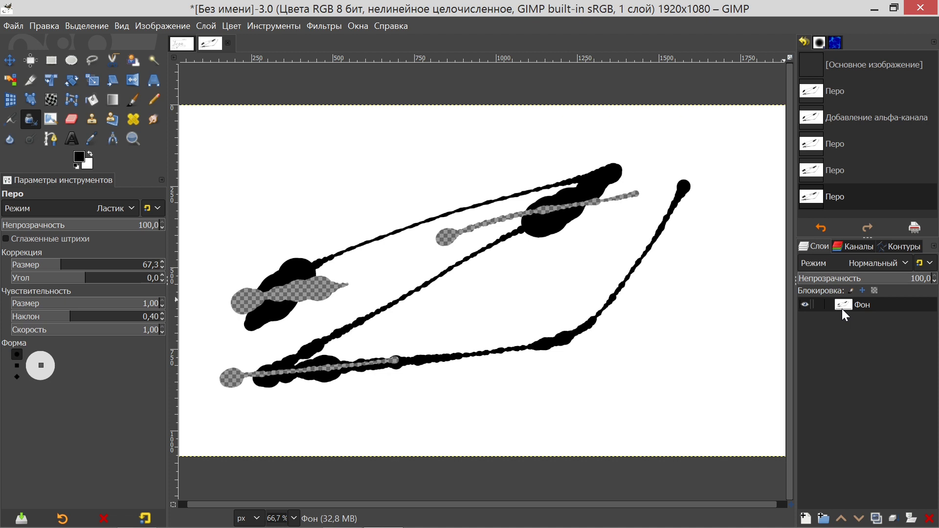
{"action": "left_click", "coordinate": [851, 246]}
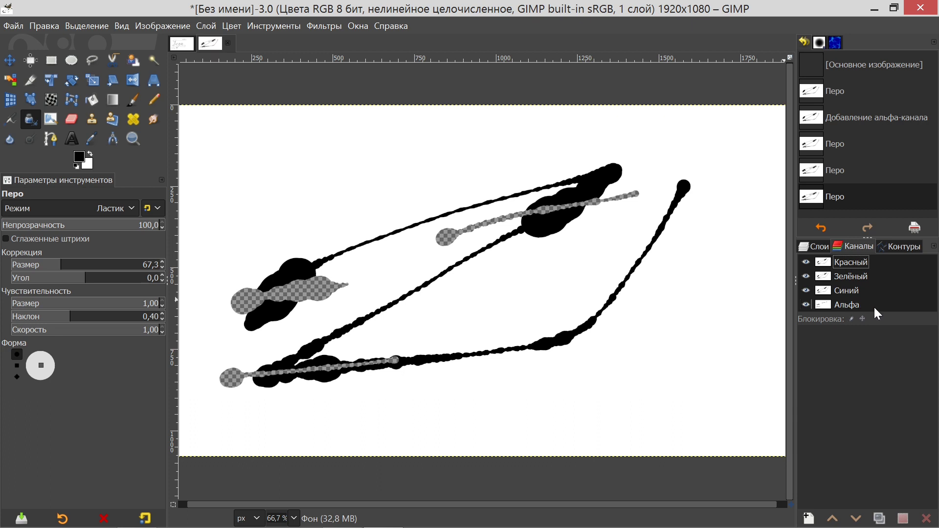
{"action": "left_click", "coordinate": [814, 246]}
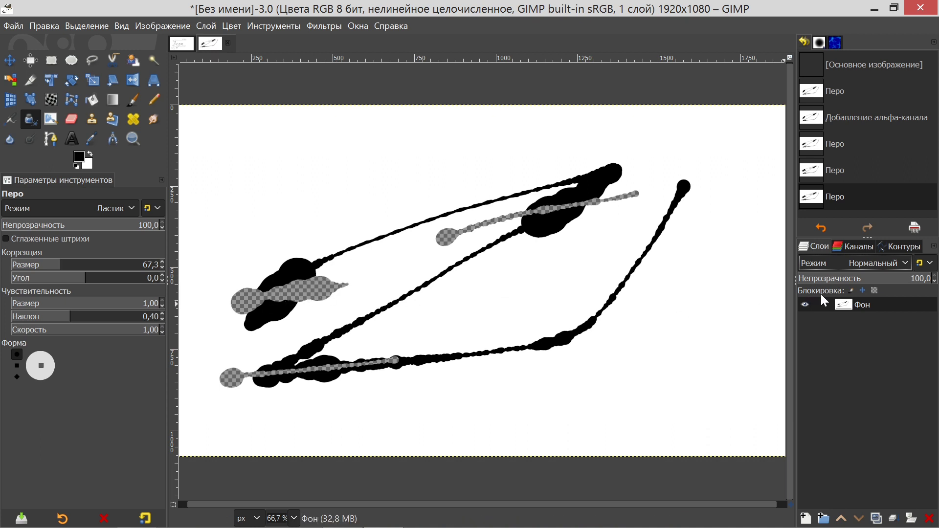
Remove the Фон layer's alpha channel, then set the background colour to red.
{"action": "right_click", "coordinate": [853, 305]}
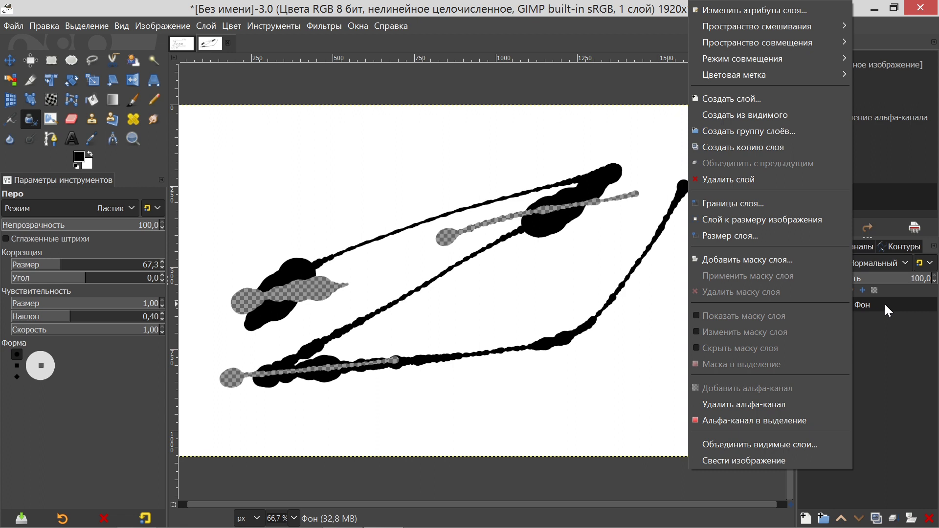
{"action": "left_click", "coordinate": [766, 406]}
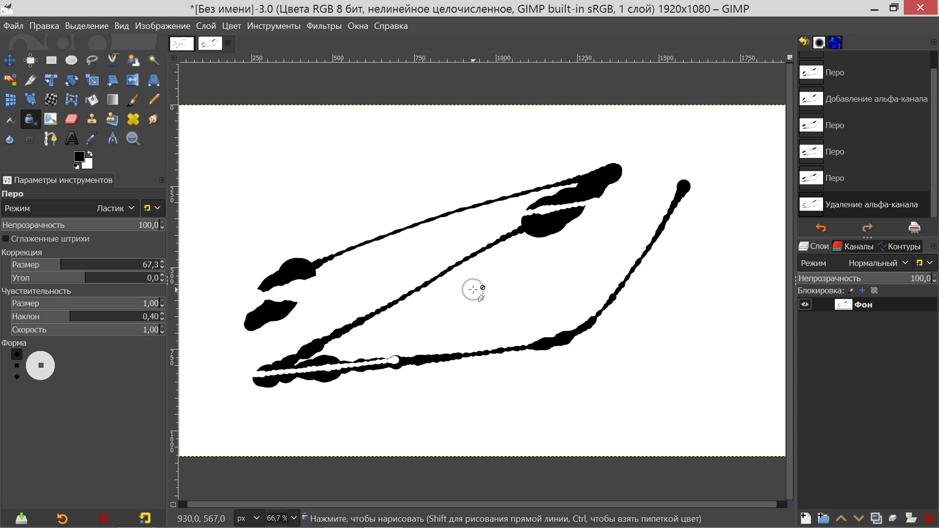
{"action": "left_click", "coordinate": [90, 164]}
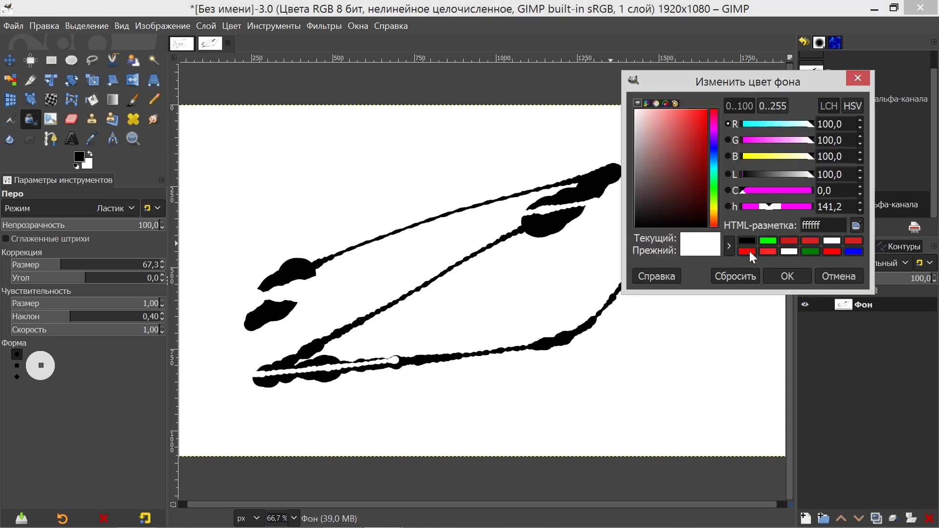
{"action": "left_click", "coordinate": [749, 251]}
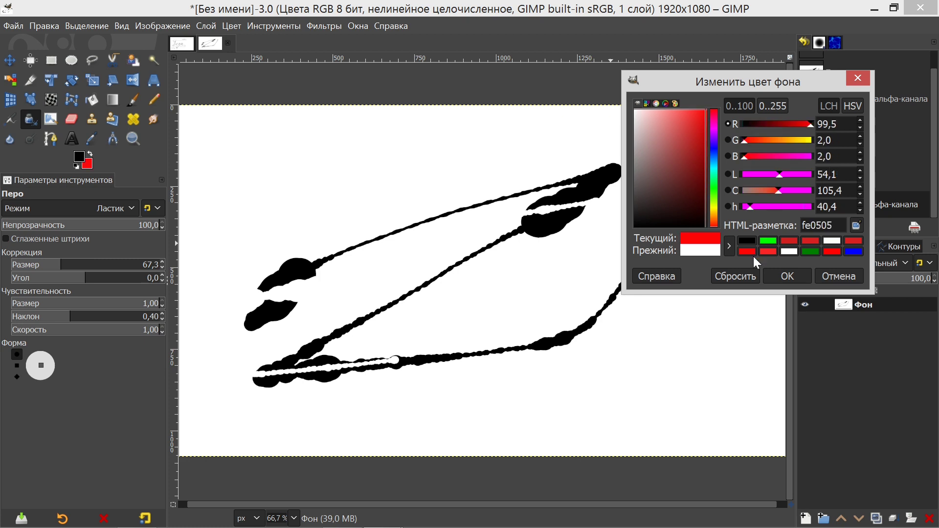
{"action": "left_click", "coordinate": [783, 278]}
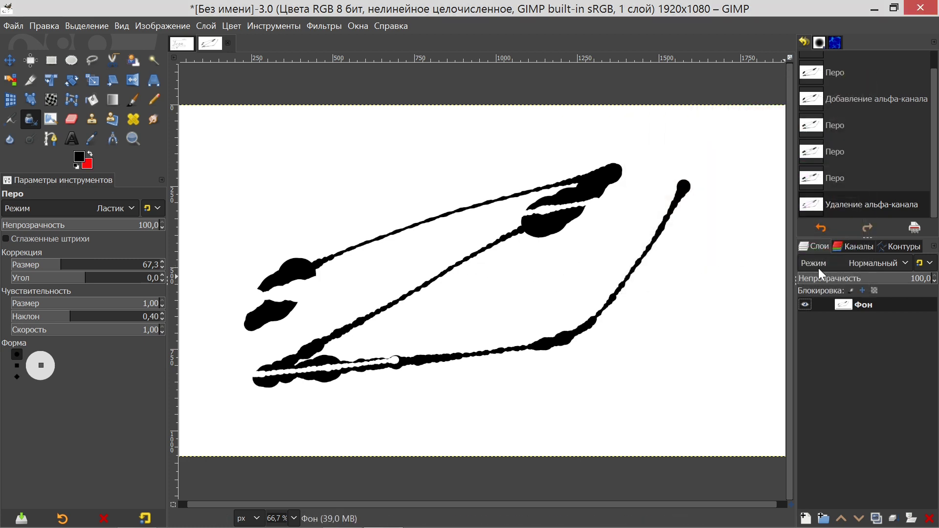
Step back in History and remove the Фон alpha channel again so the erased streaks turn red.
{"action": "left_click", "coordinate": [822, 179]}
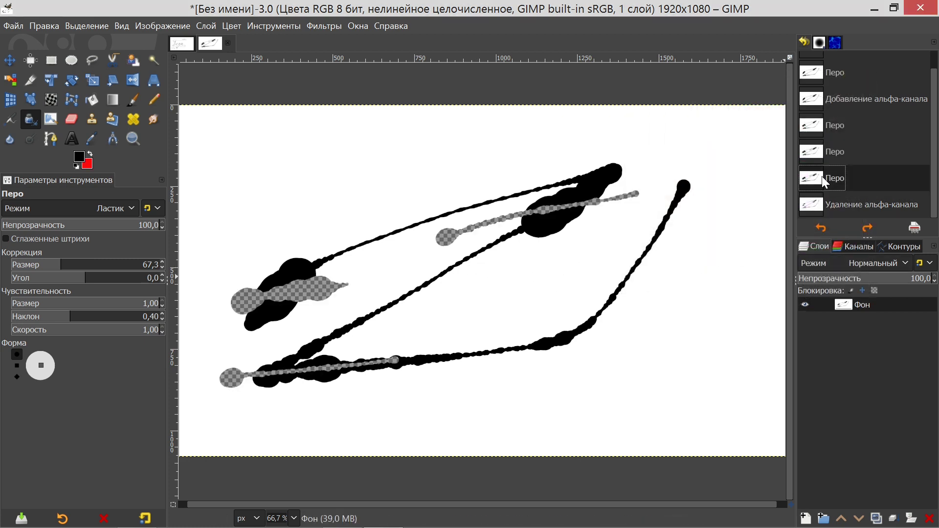
{"action": "right_click", "coordinate": [856, 306]}
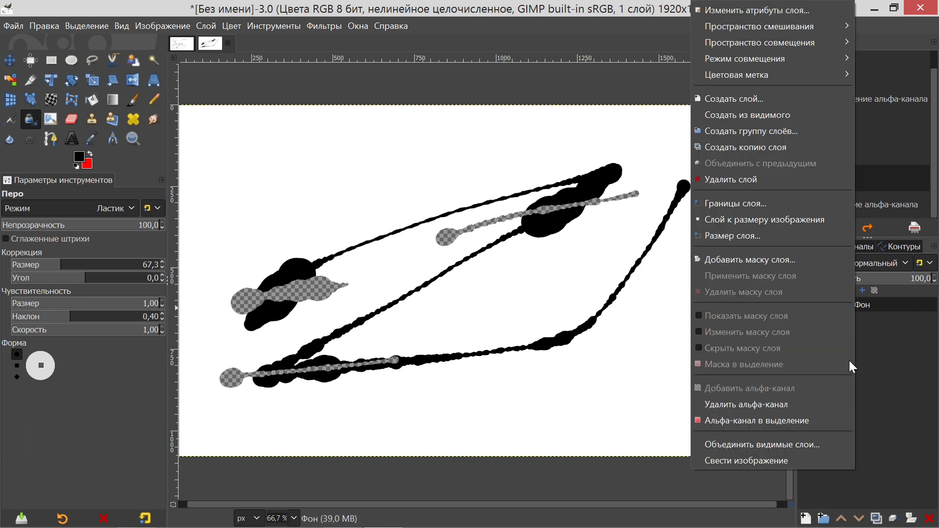
{"action": "left_click", "coordinate": [792, 405]}
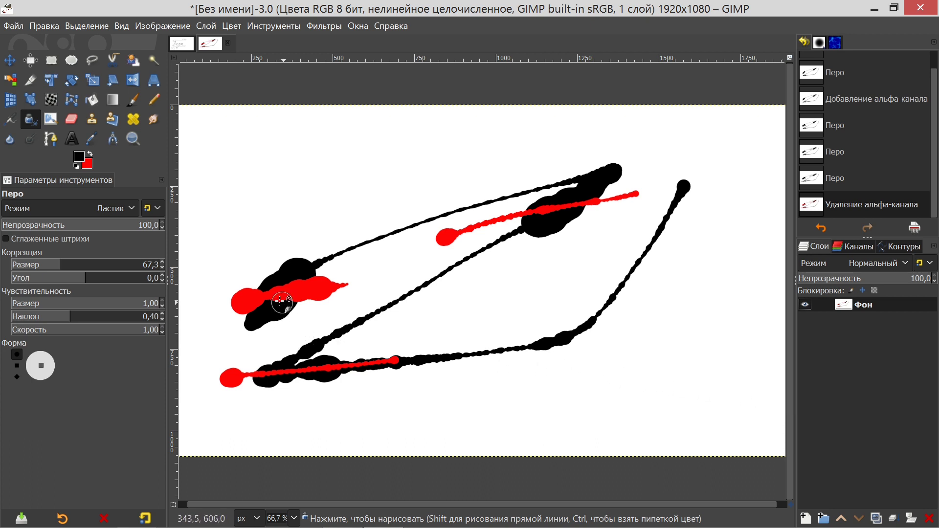
{"action": "left_click", "coordinate": [72, 210]}
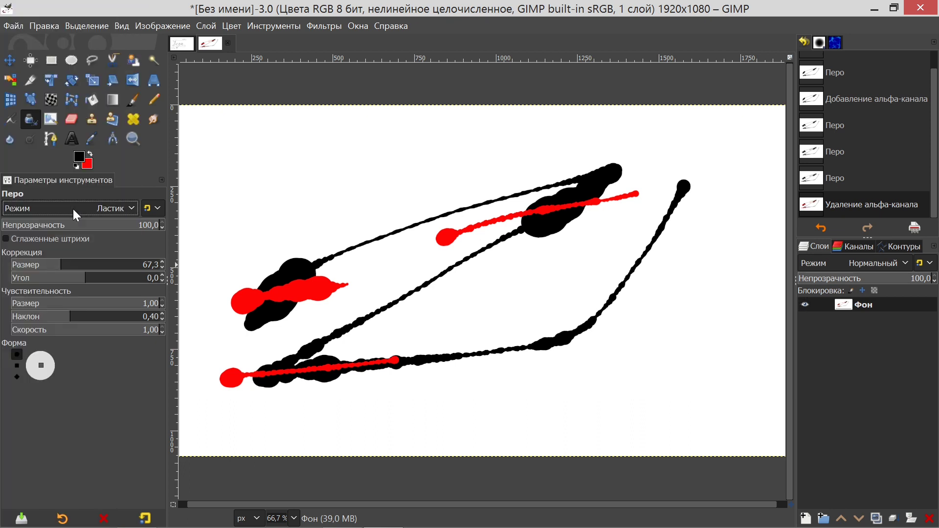